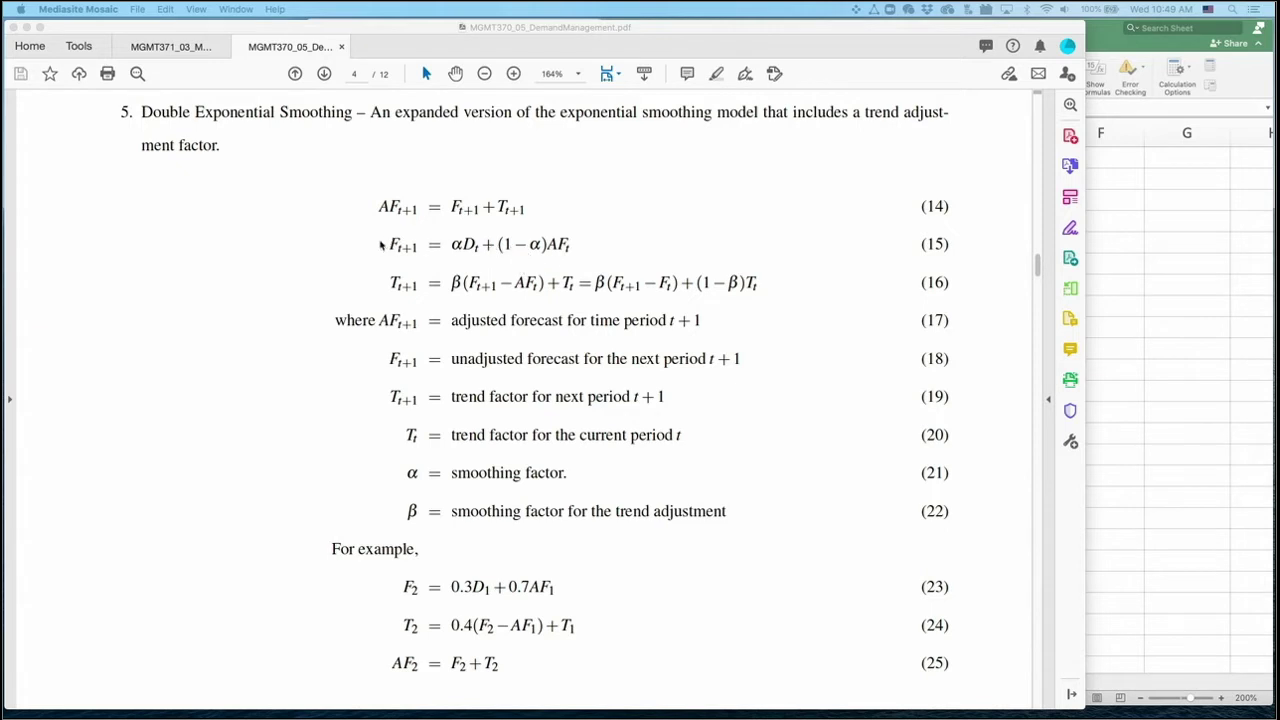
Highlight equation 15 for the unadjusted forecast in the PDF notes to examine it.
drag(386, 244, 577, 244)
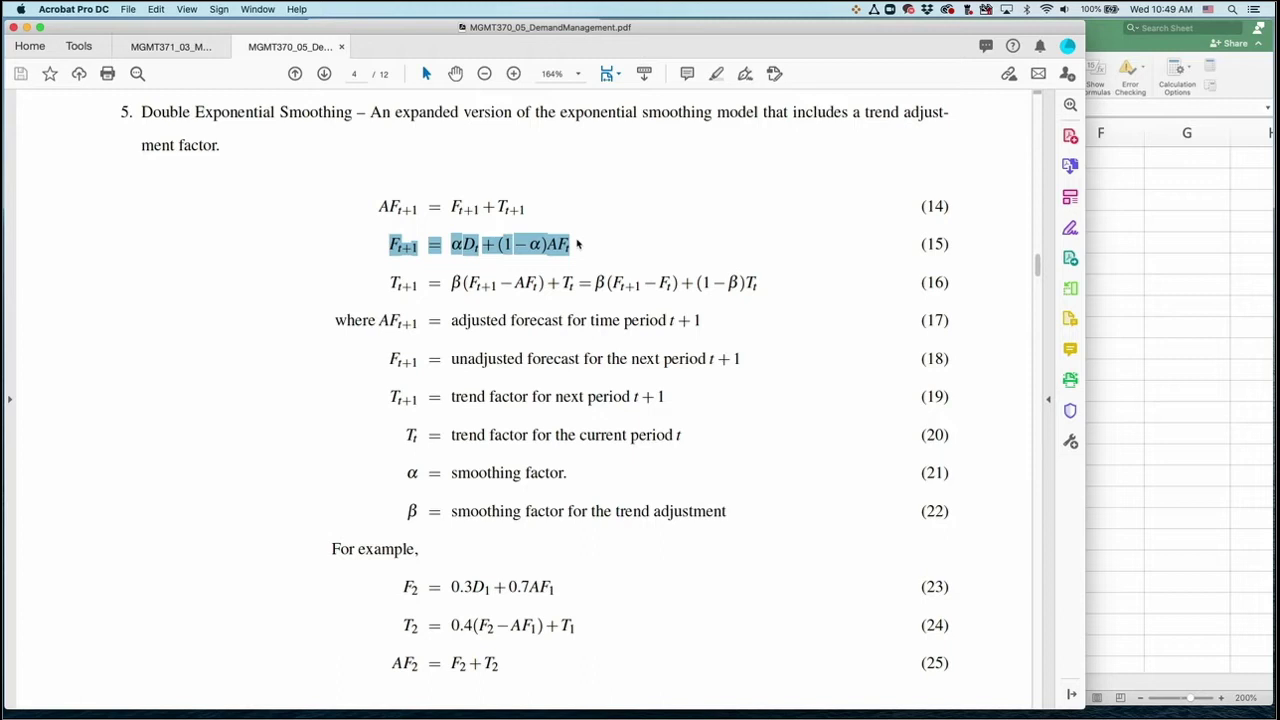
click(594, 229)
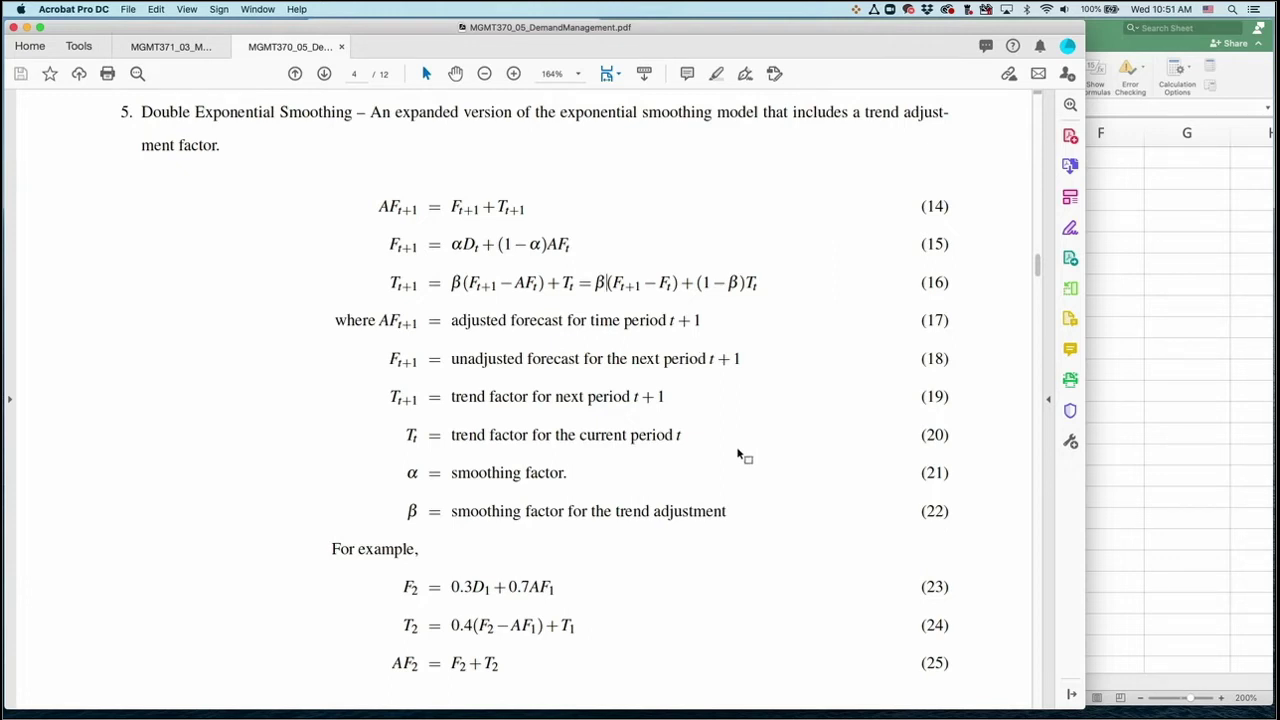
Narrow the PDF window with Table 3 displayed so it sits beside the spreadsheet, and switch to Excel.
scroll(806, 531, down, 2)
scroll(806, 531, down, 10)
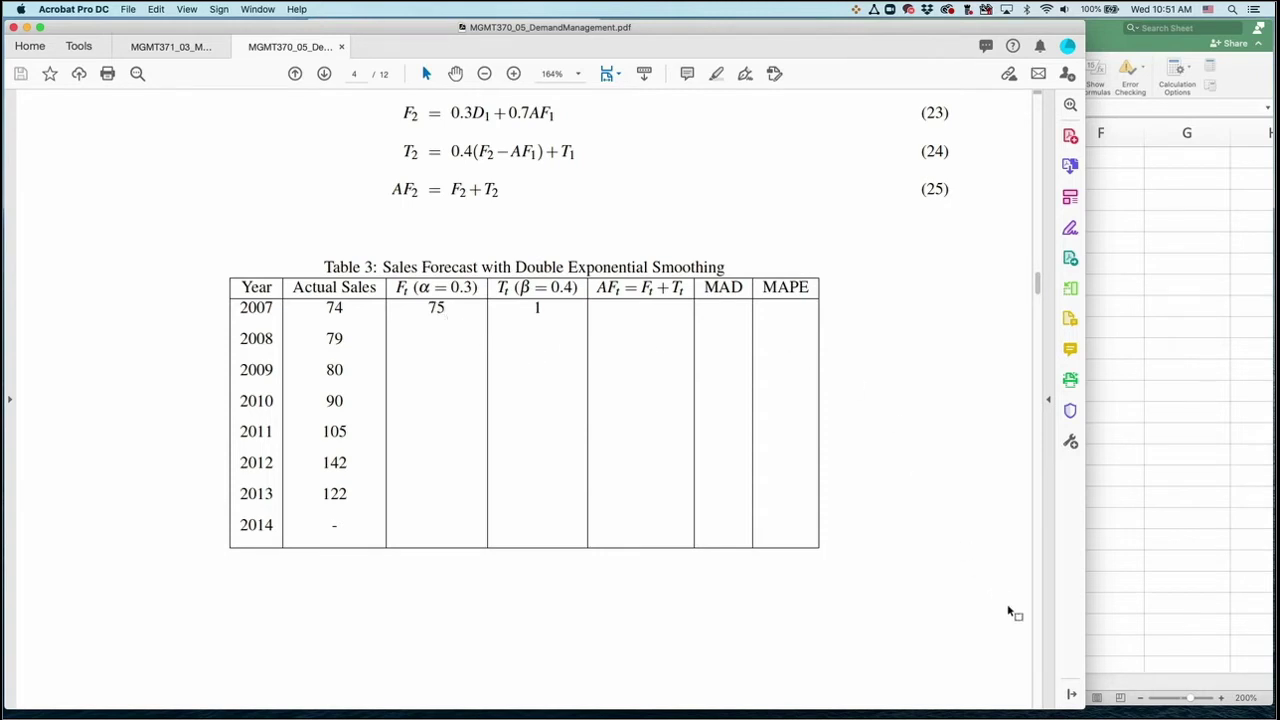
drag(1073, 703, 805, 703)
click(944, 407)
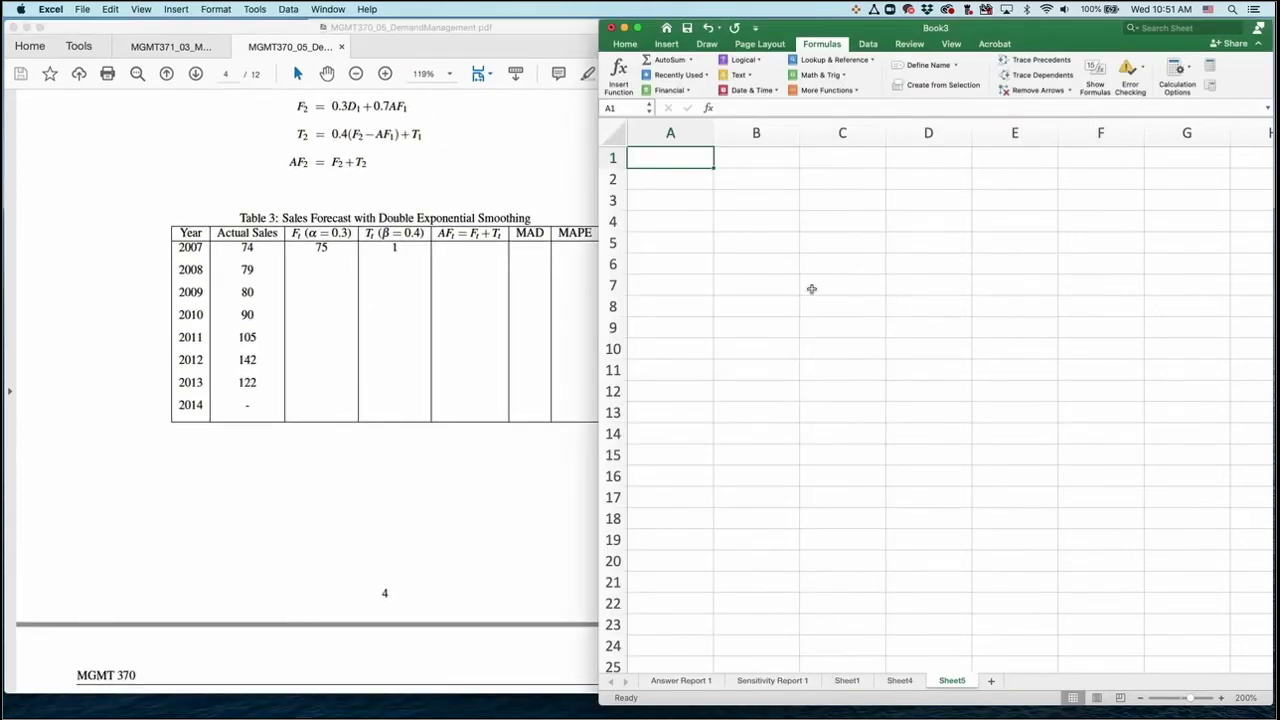
Enter the heading "Actual Sales" in cell A1.
text(Ac)
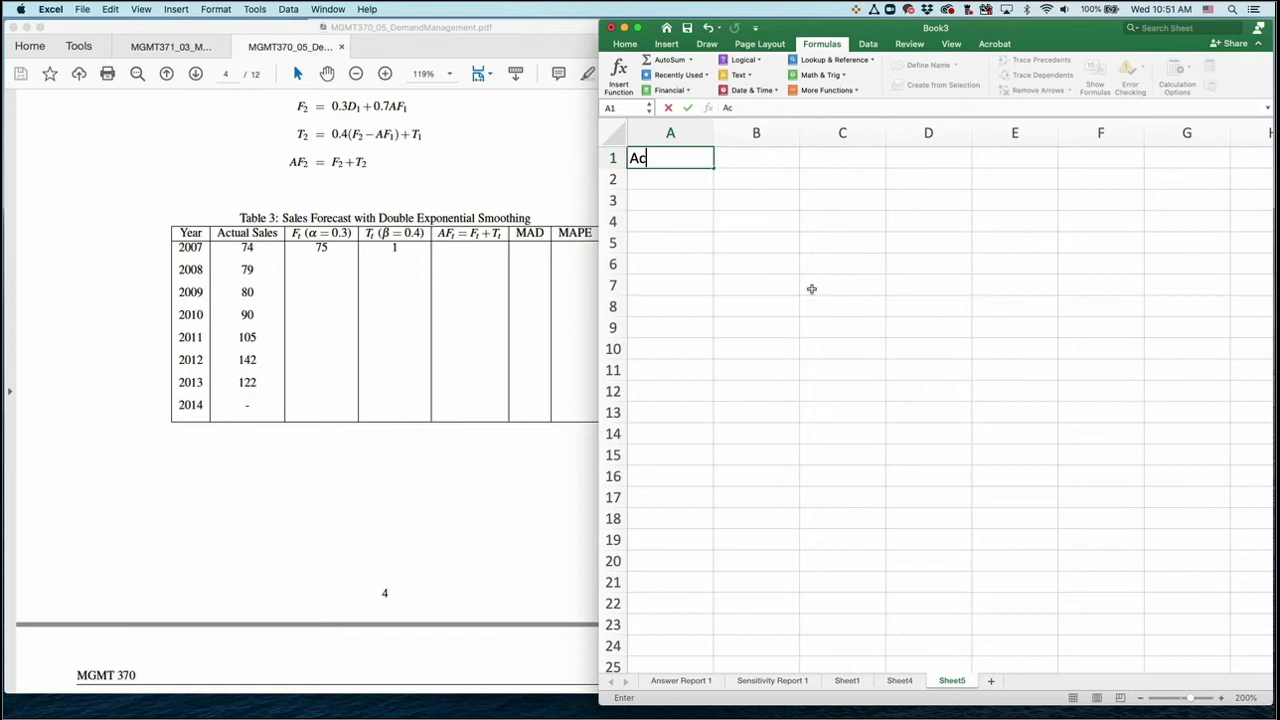
text(tual Sales)
key(Return)
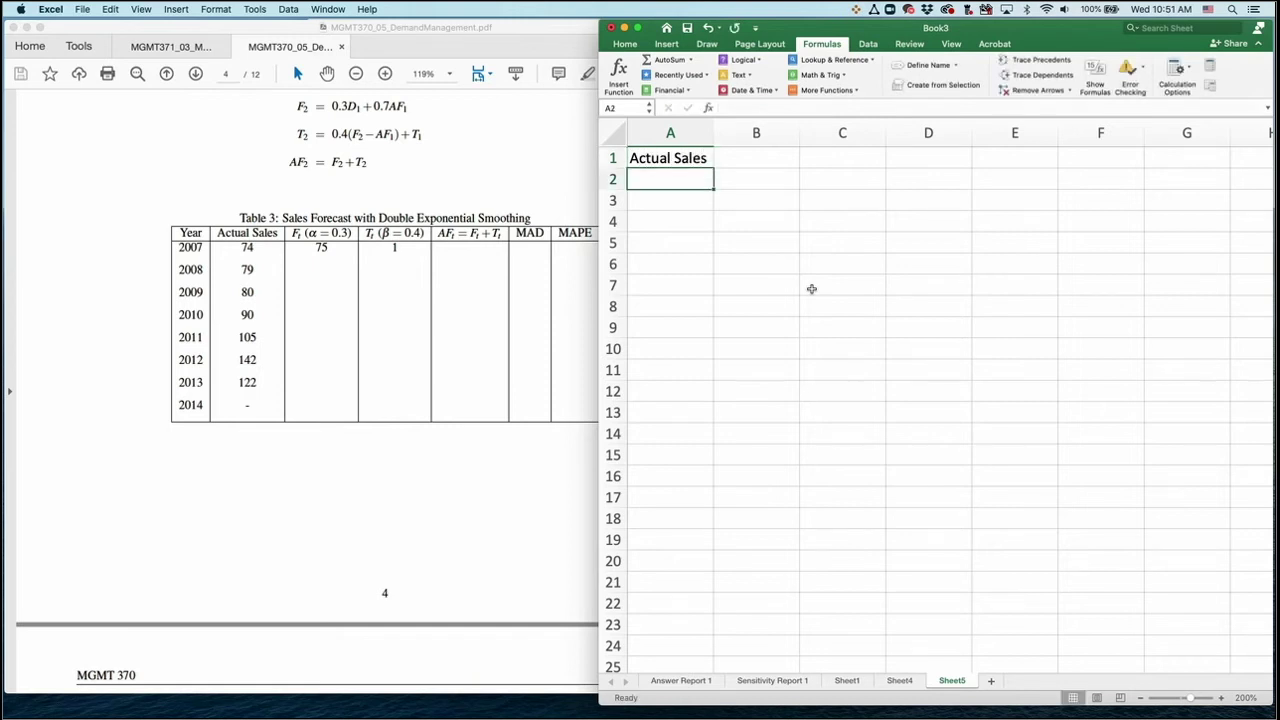
Enter the sales figures 74, 79, 80, 90, 105, 142 and 122 in cells A2 to A8.
text(74)
key(Return)
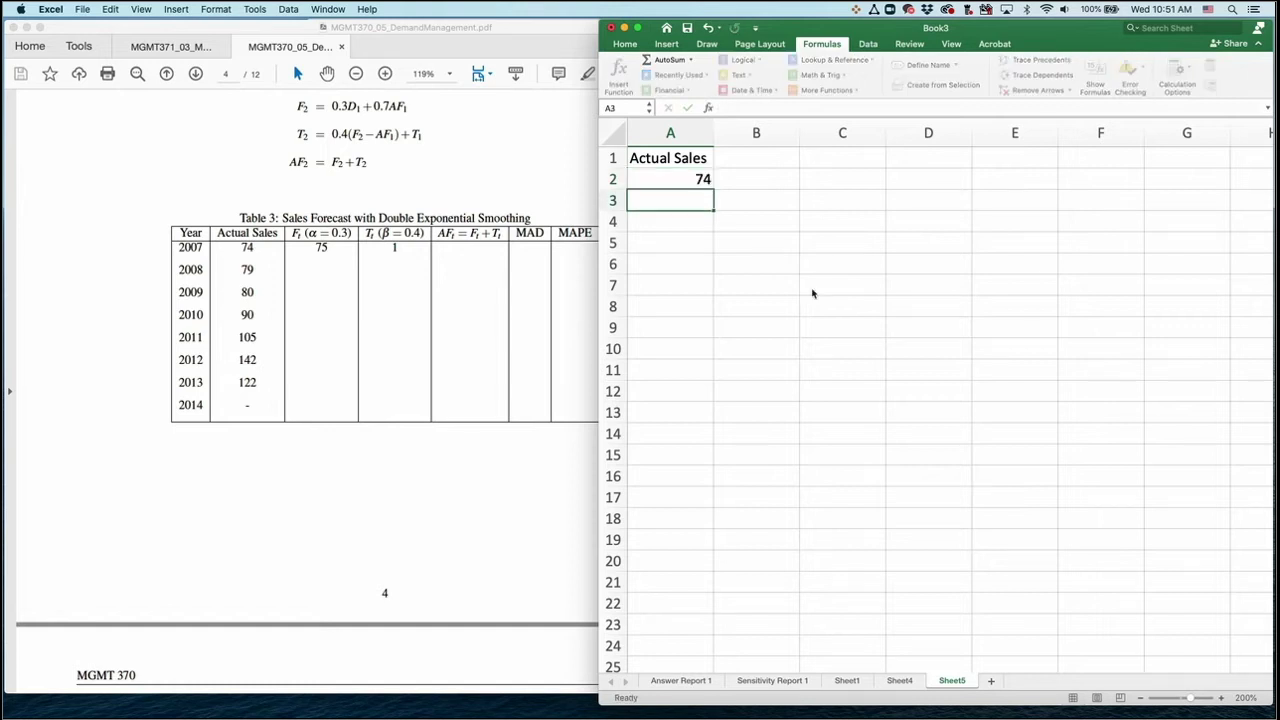
text(79)
key(Return)
text(80)
key(Return)
text(90)
key(Return)
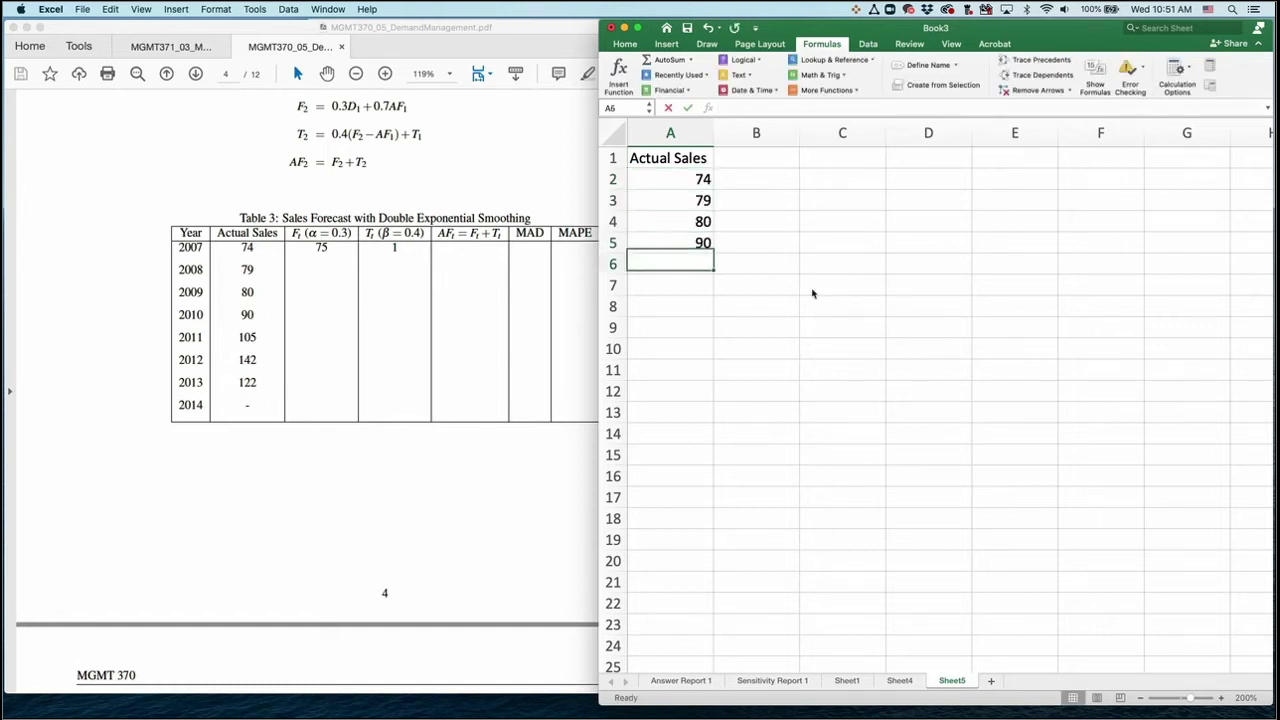
text(105)
key(Return)
text(142)
key(Return)
text(122)
key(Return)
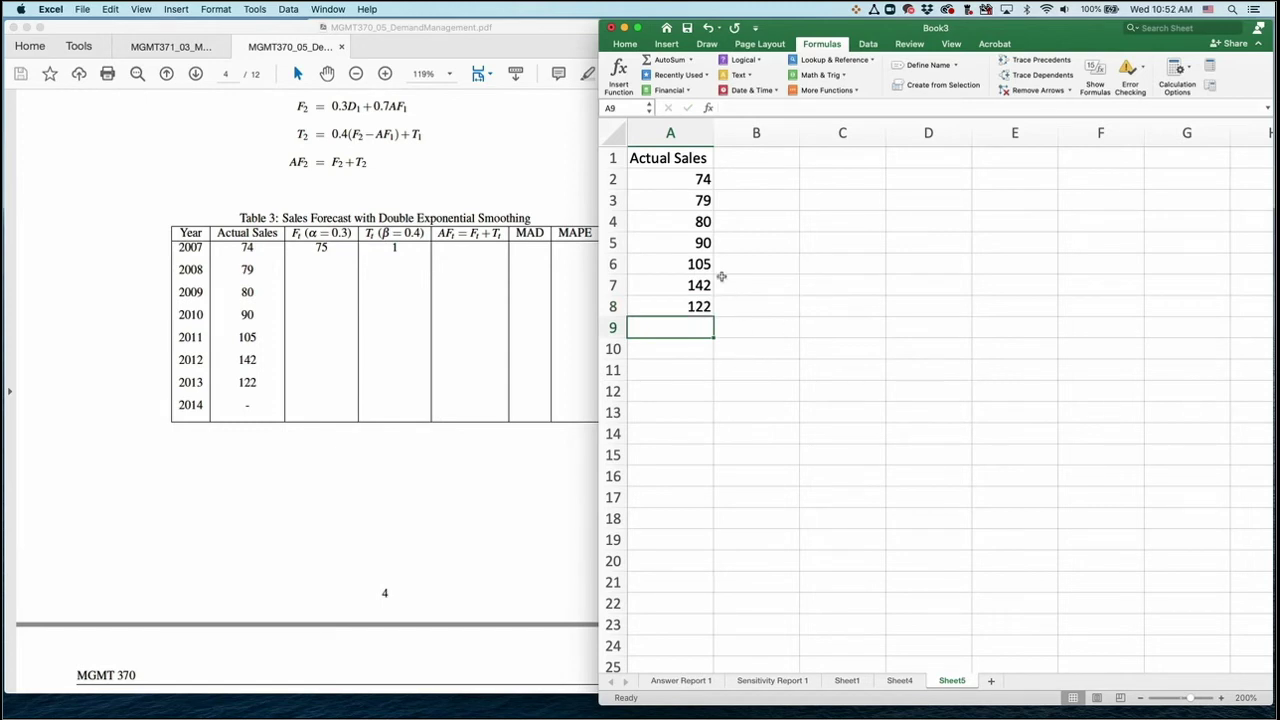
Insert a basic 2-D line chart of the Actual Sales range A1:A8 and place it below the data.
drag(676, 158, 664, 306)
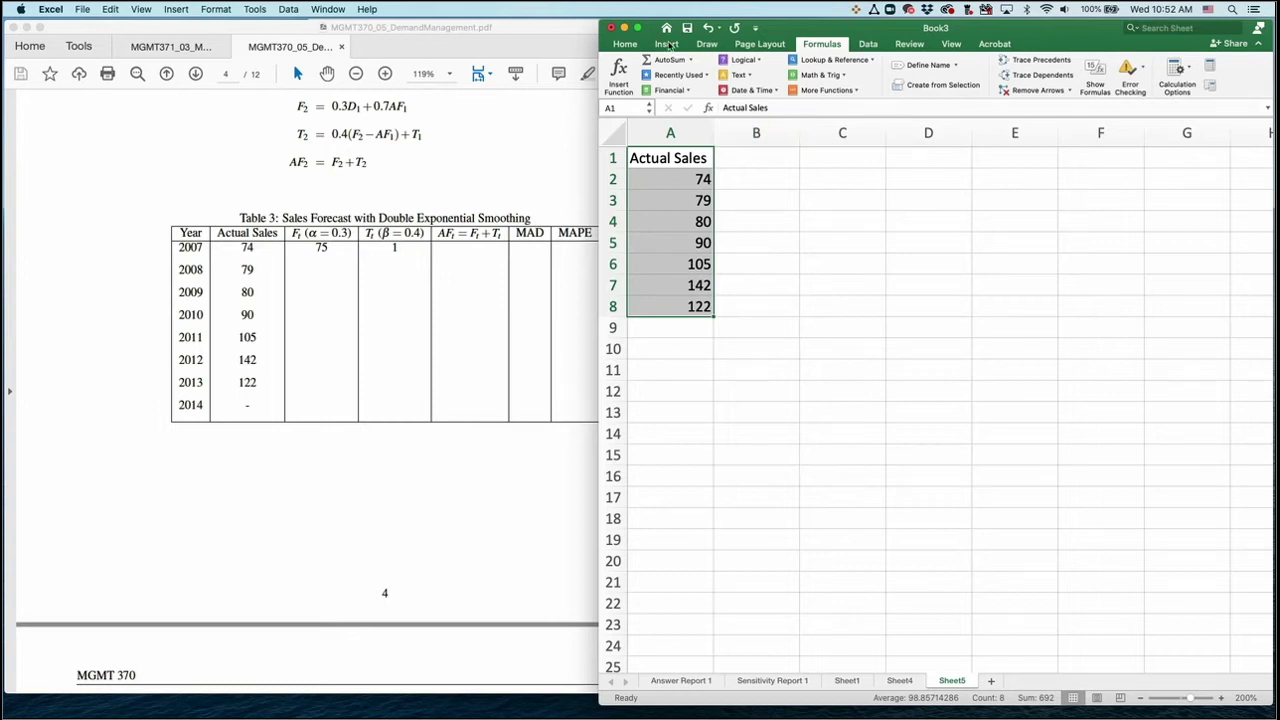
click(666, 44)
click(851, 75)
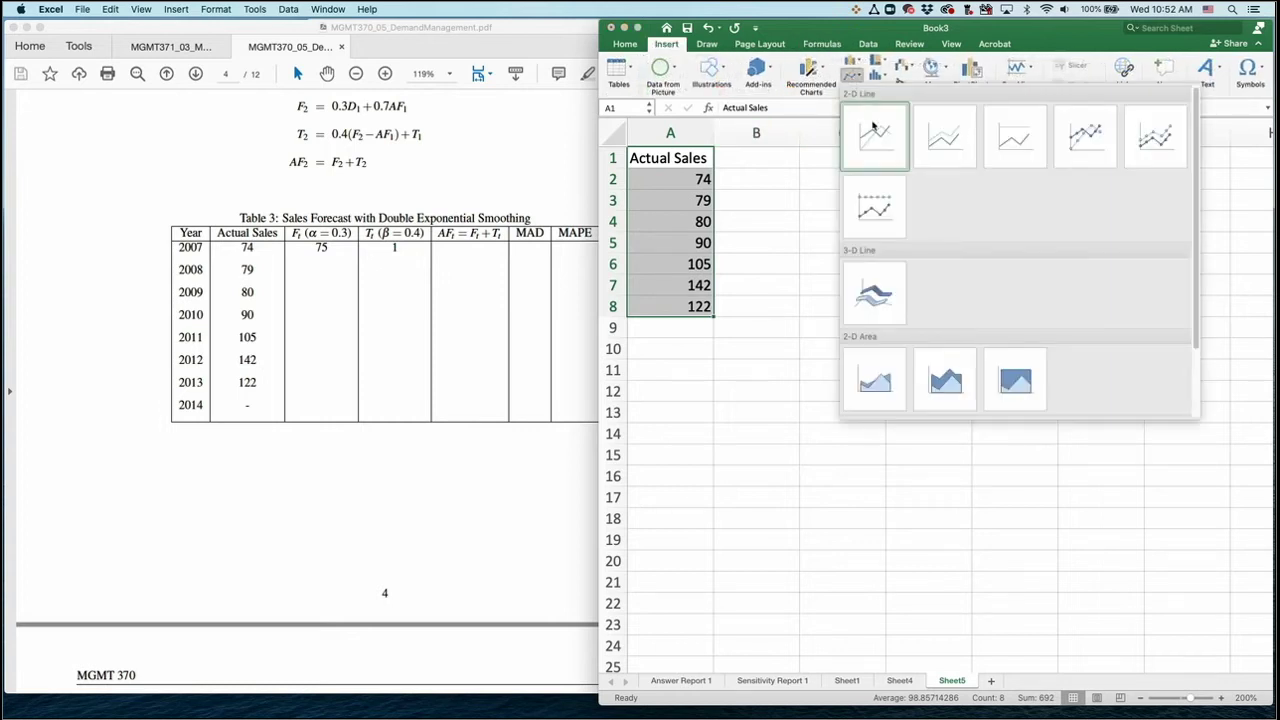
click(875, 131)
drag(868, 269, 804, 396)
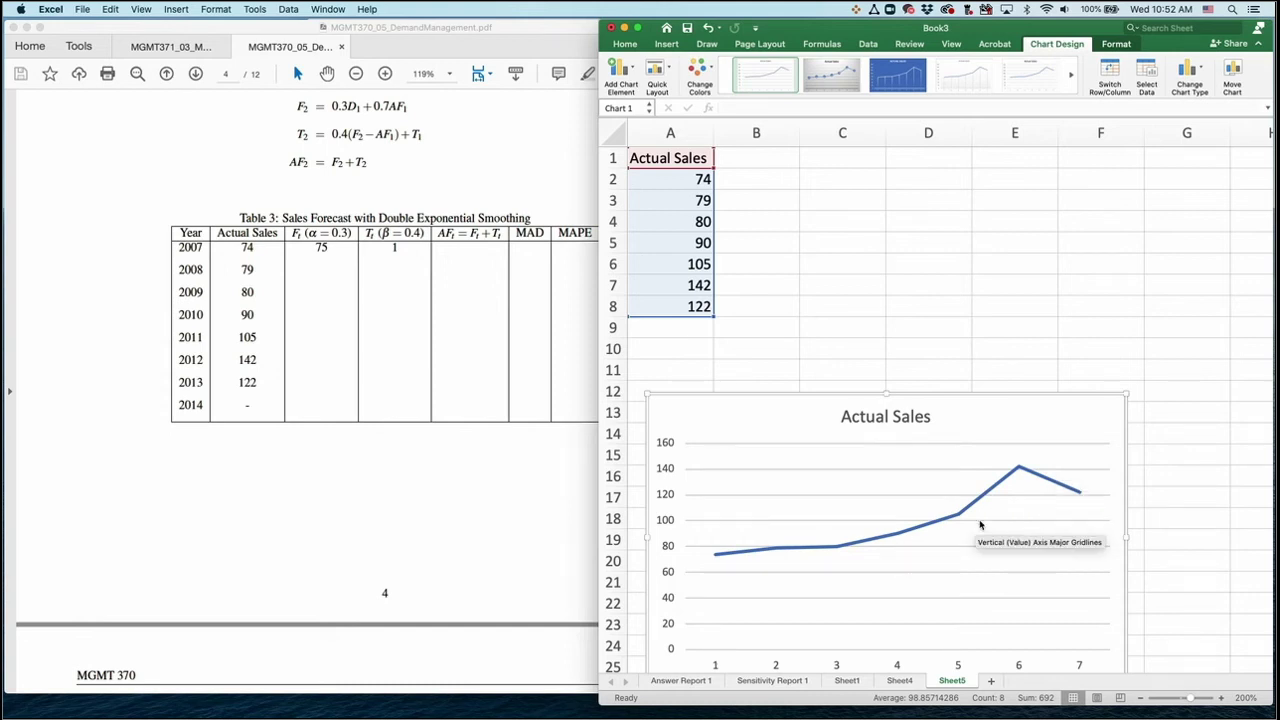
click(803, 332)
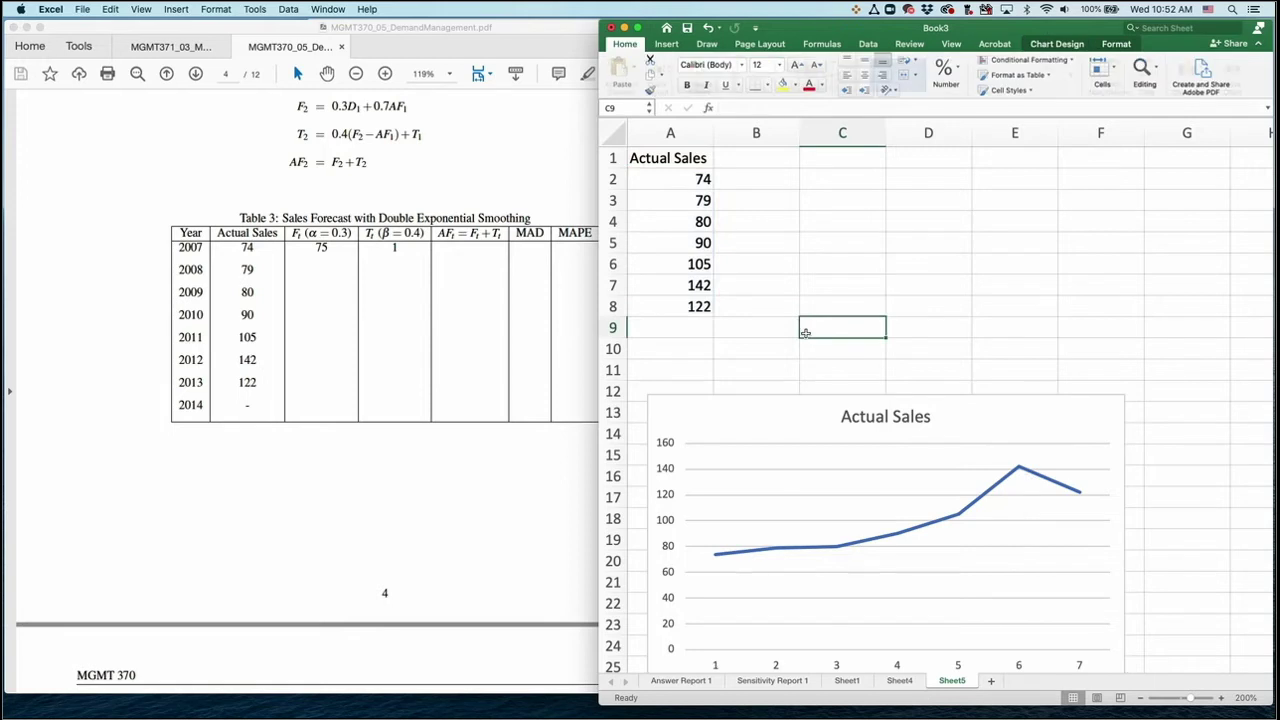
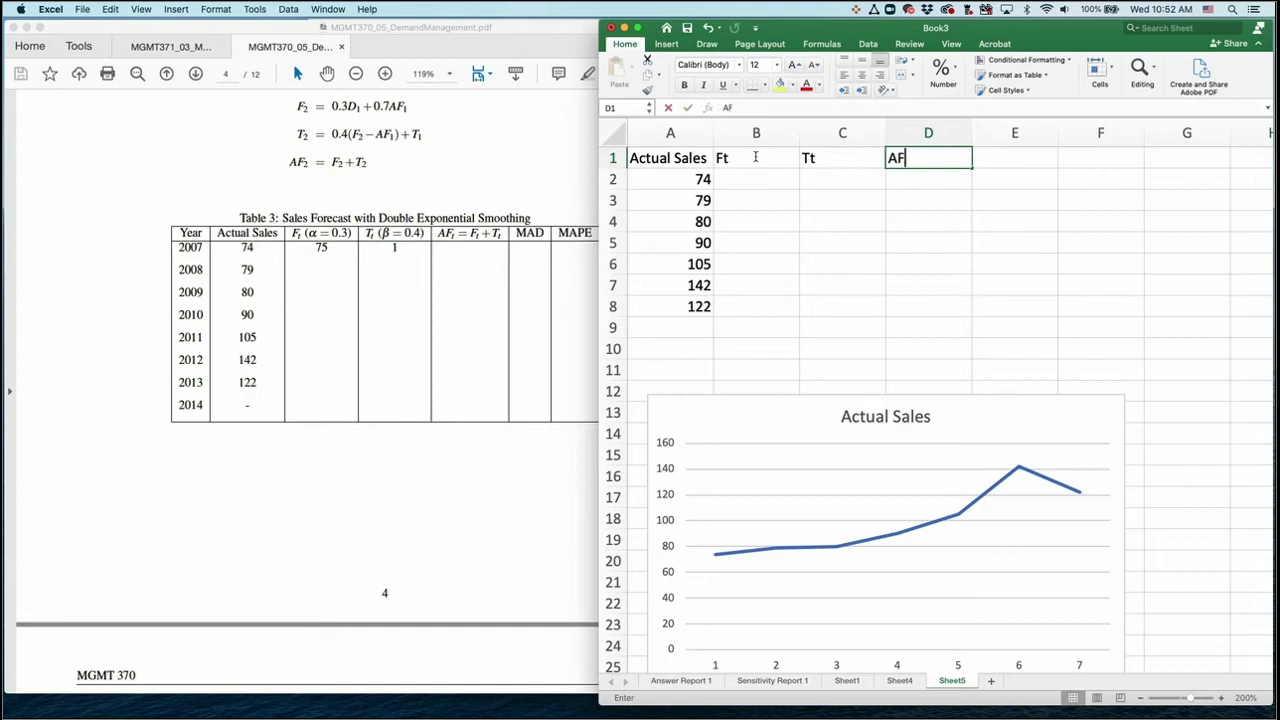
Complete the heading AFt in D1 and enter the starting values 75 under Ft and 1 under Tt in row 2.
text(t)
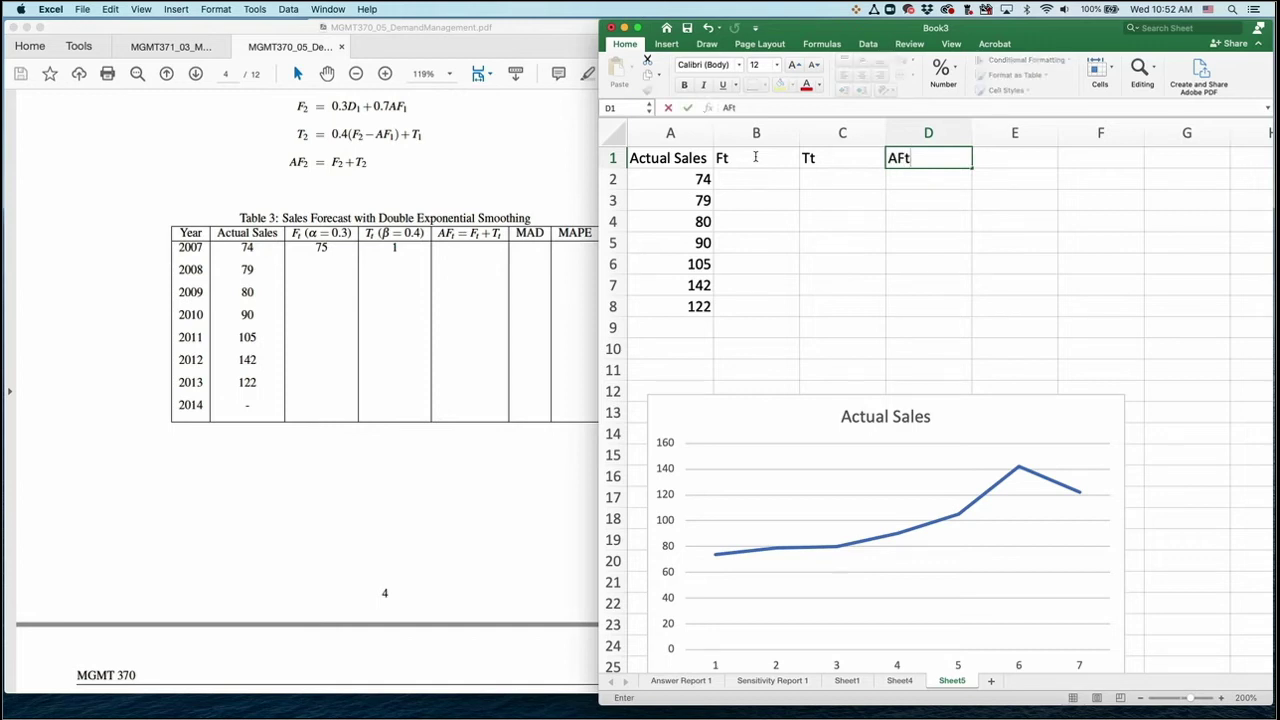
key(Tab)
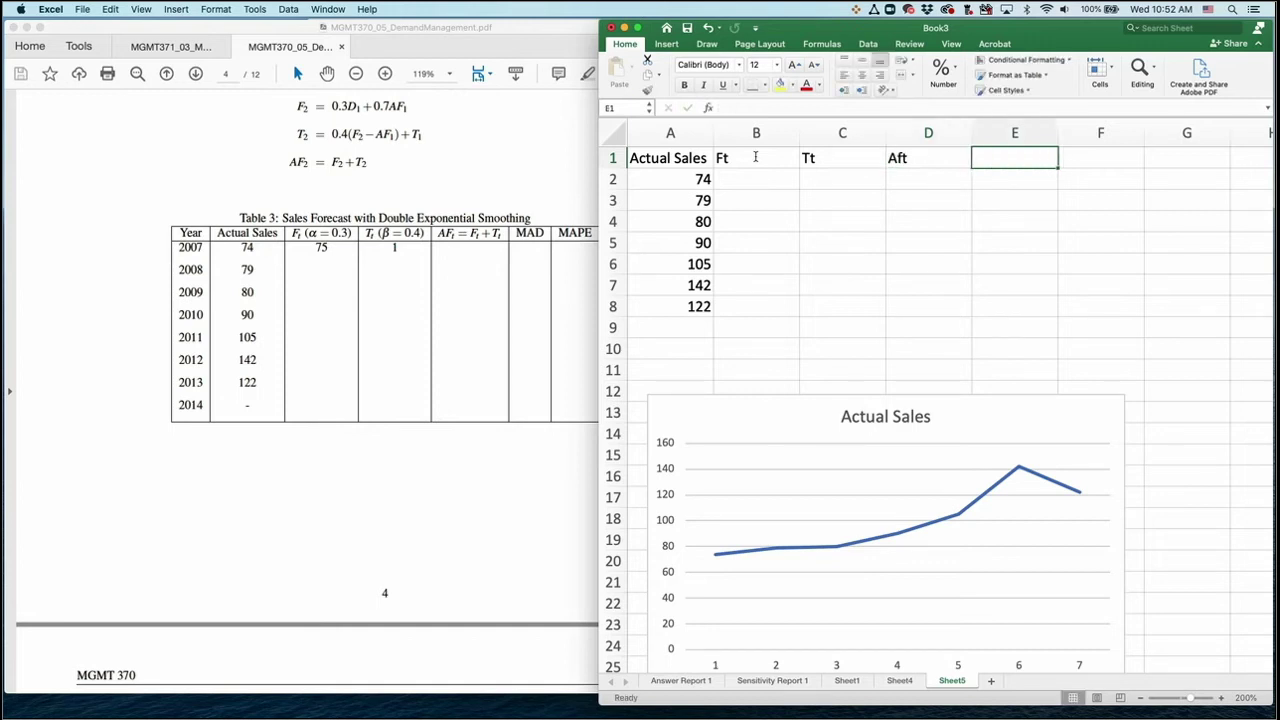
key(Left)
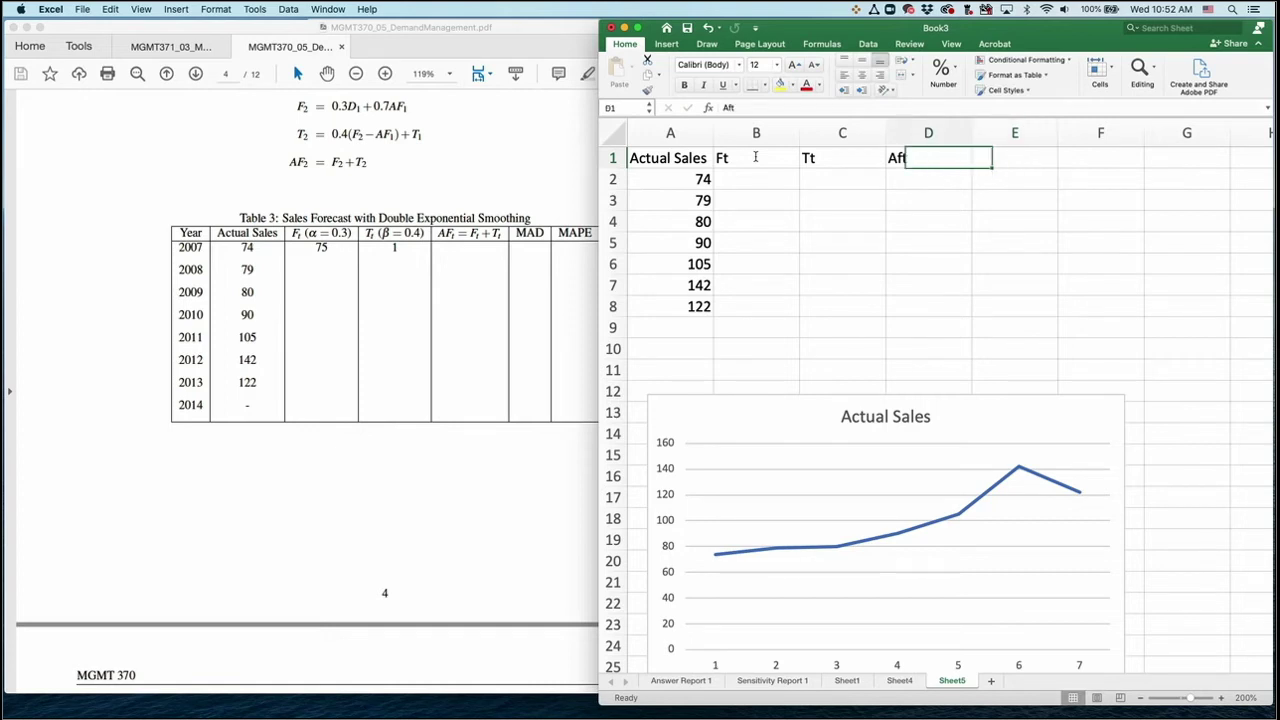
key(Down)
key(Left)
key(Left)
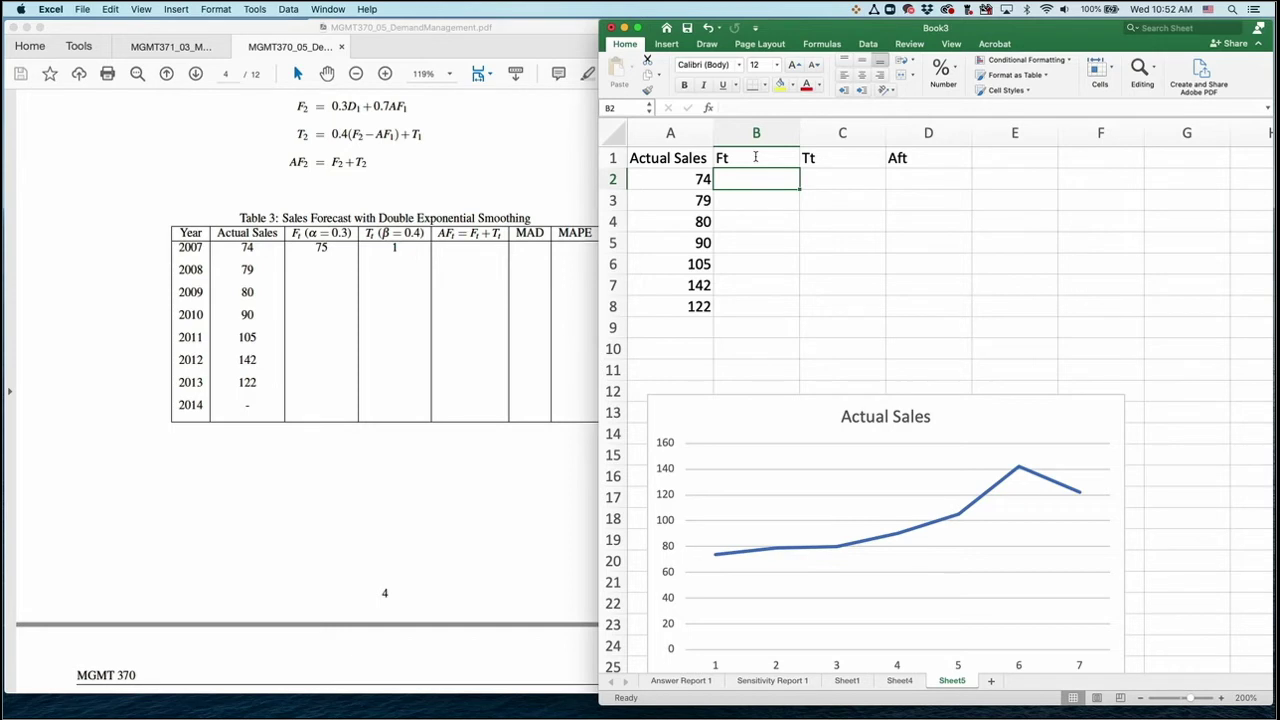
text(75)
key(Tab)
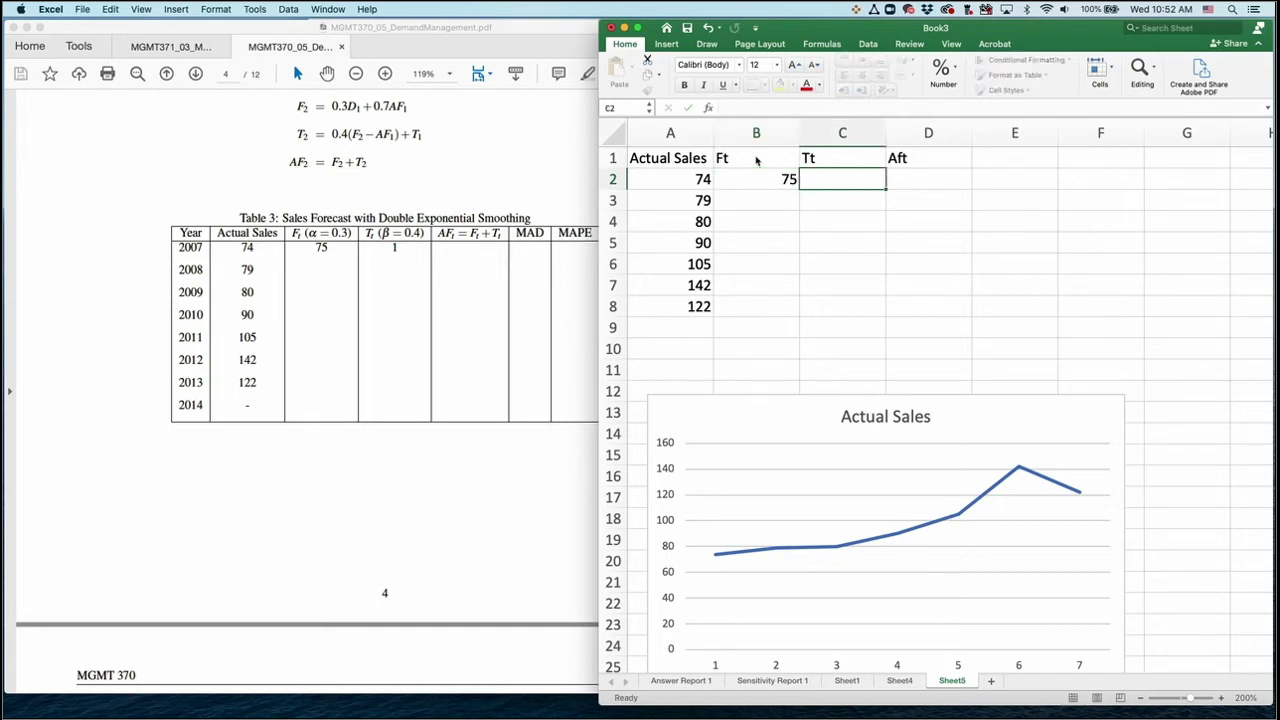
text(1)
key(Tab)
Add the column headings MAD in E1 and MAPE in F1.
key(Tab)
key(Tab)
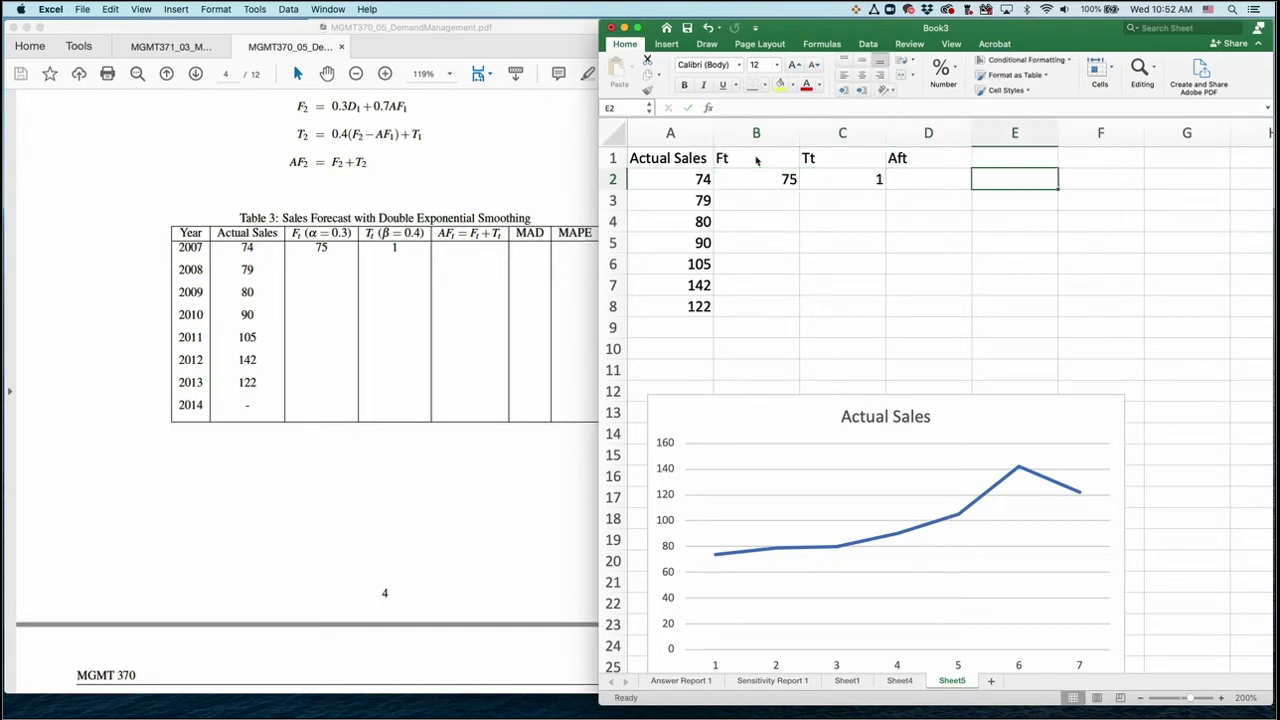
key(Tab)
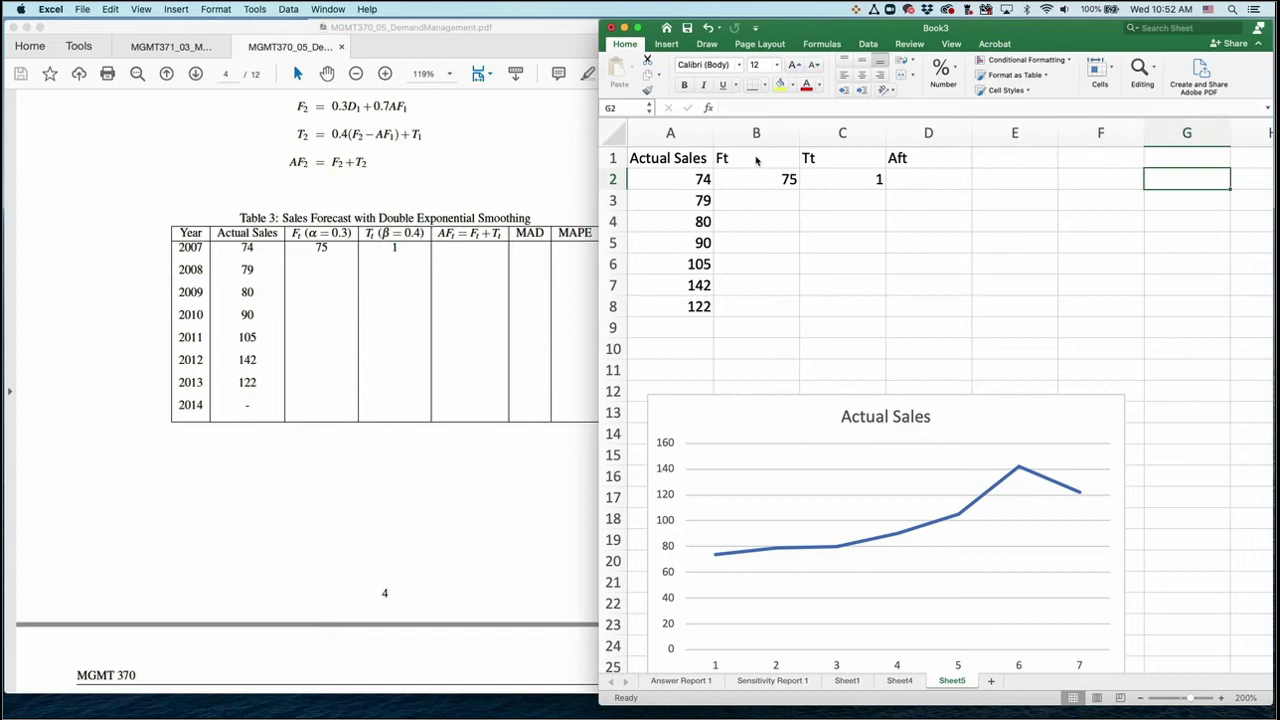
key(Up)
key(Left)
key(Left)
text(MAD)
key(Tab)
text(M)
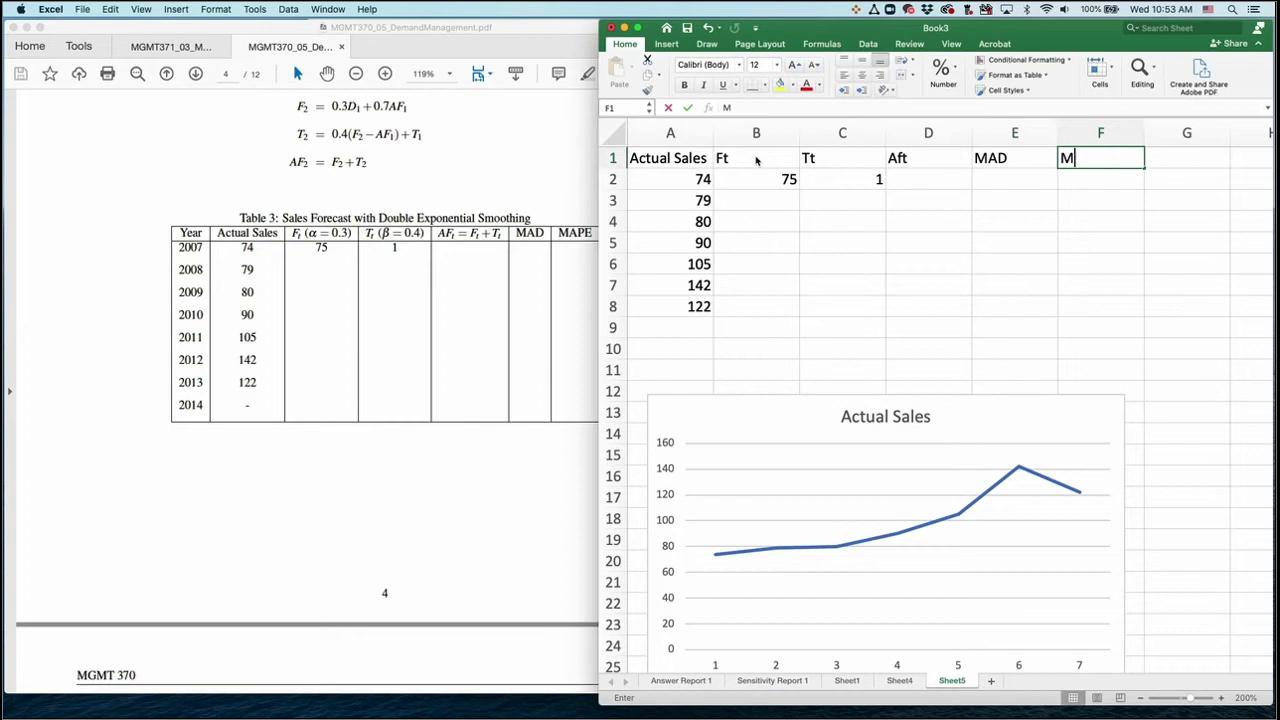
text(APE)
key(Tab)
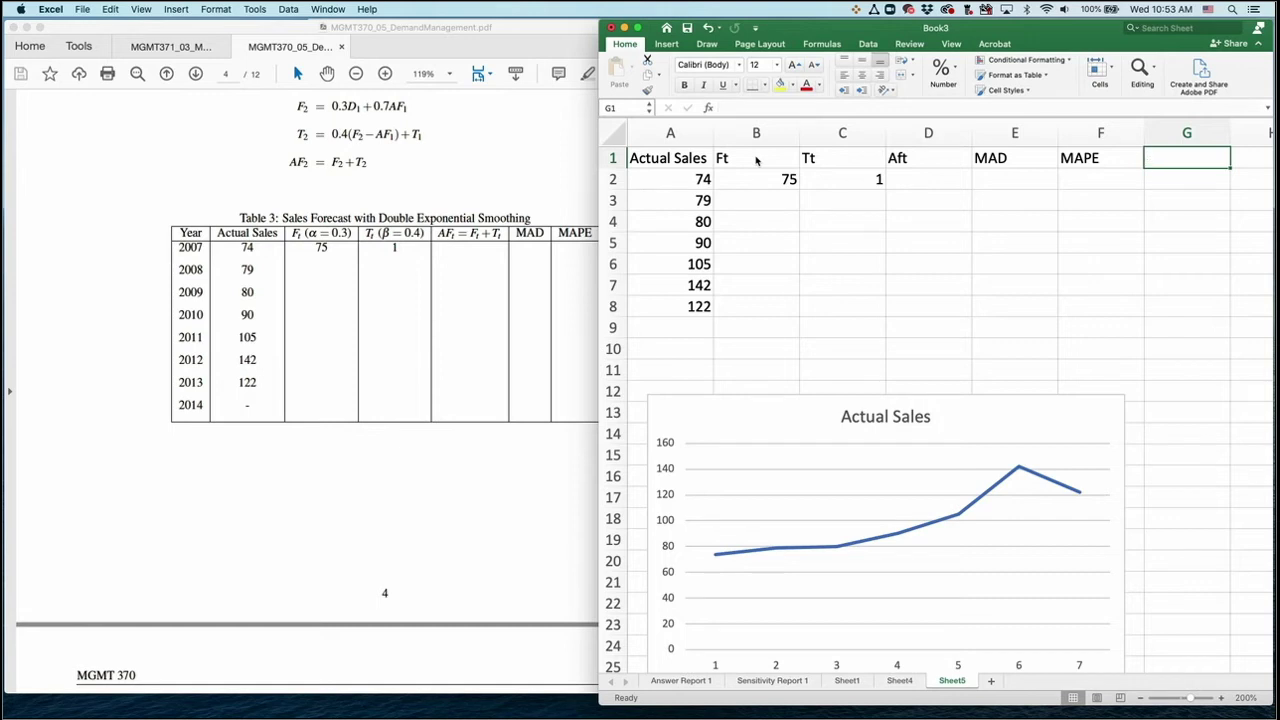
Label cell G2 "alpha" and cell G3 "beta" for the smoothing factors.
key(Down)
text(alpha)
key(Return)
text(b)
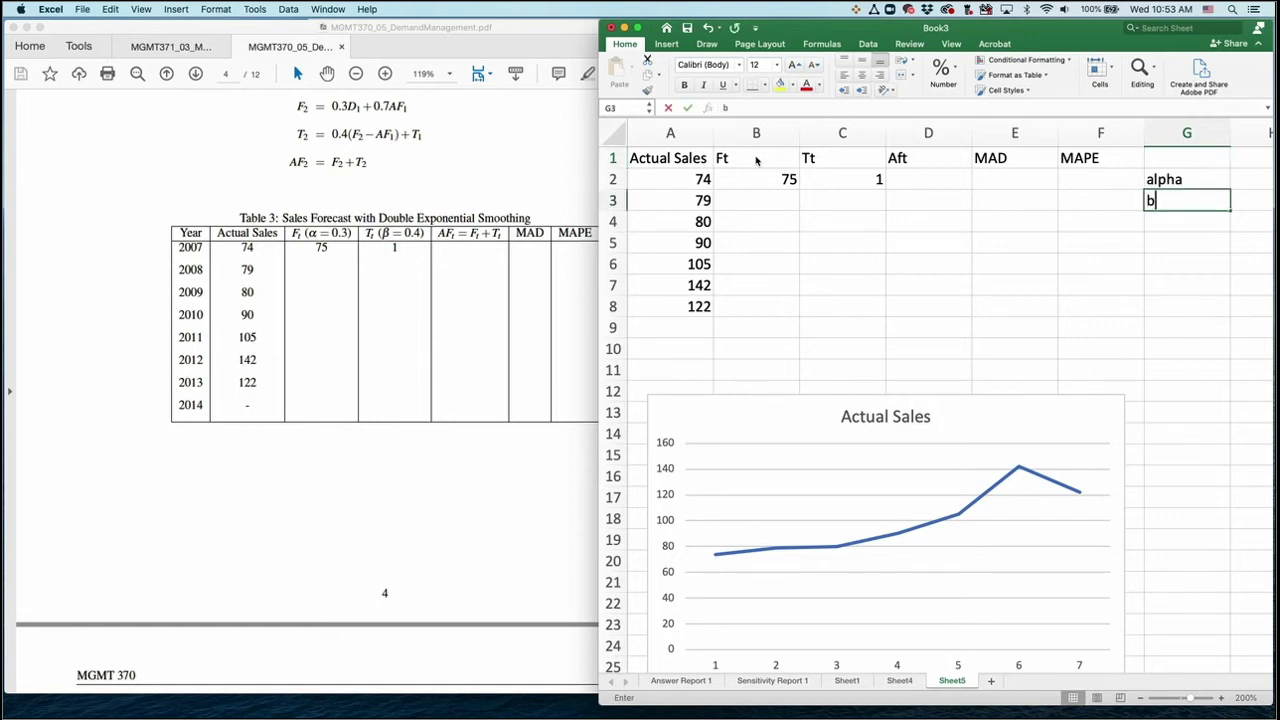
text(eta)
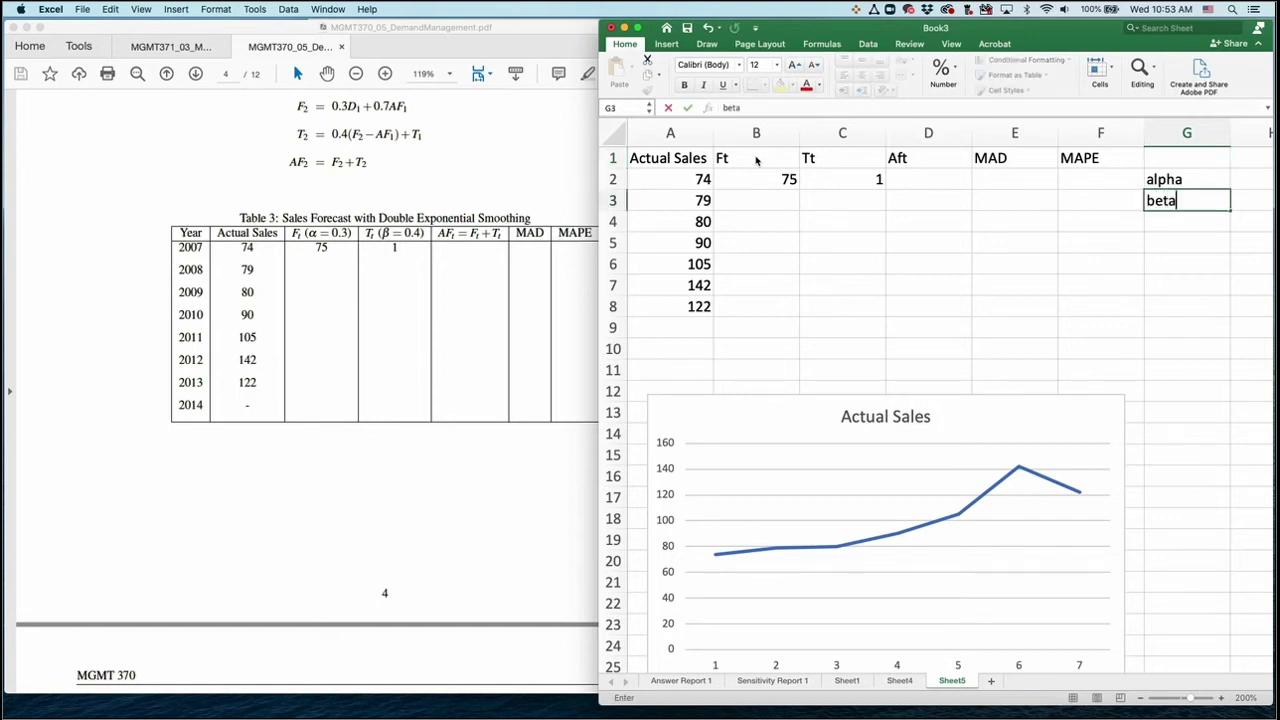
Enter 0.3 for alpha in H2 and 0.4 for beta in H3.
key(Tab)
key(Up)
text(.3)
key(Return)
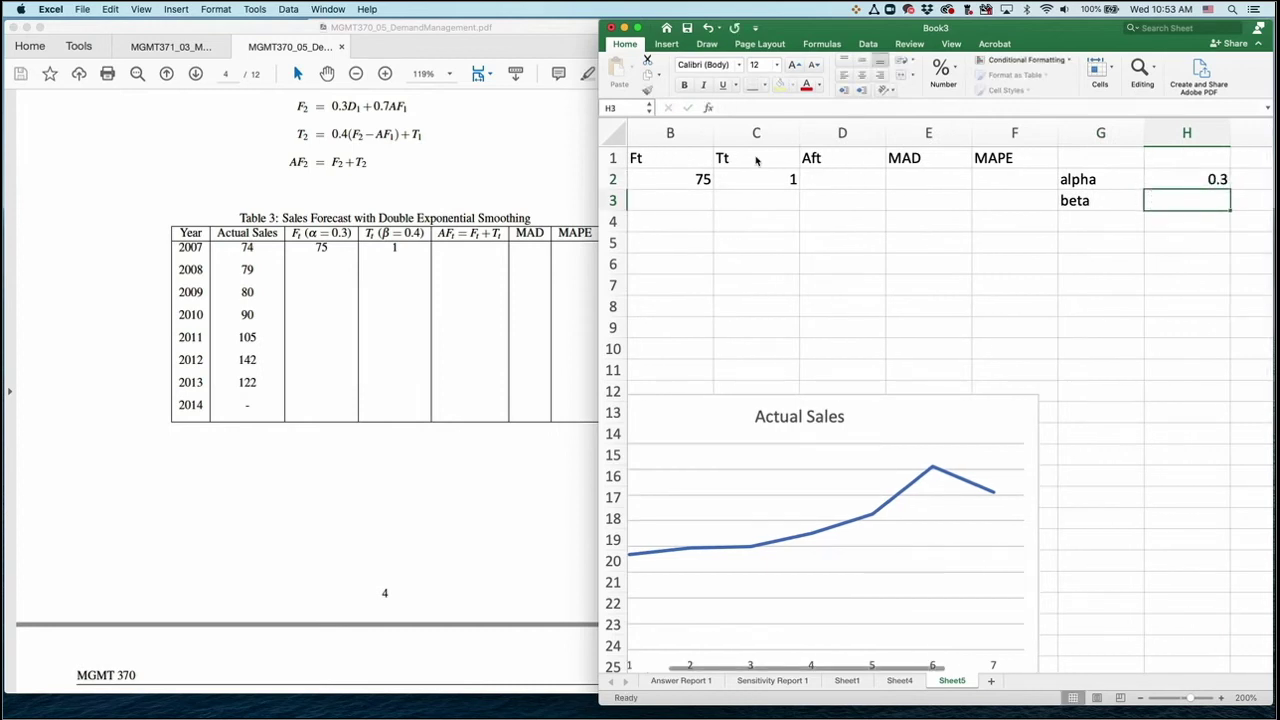
text(.4)
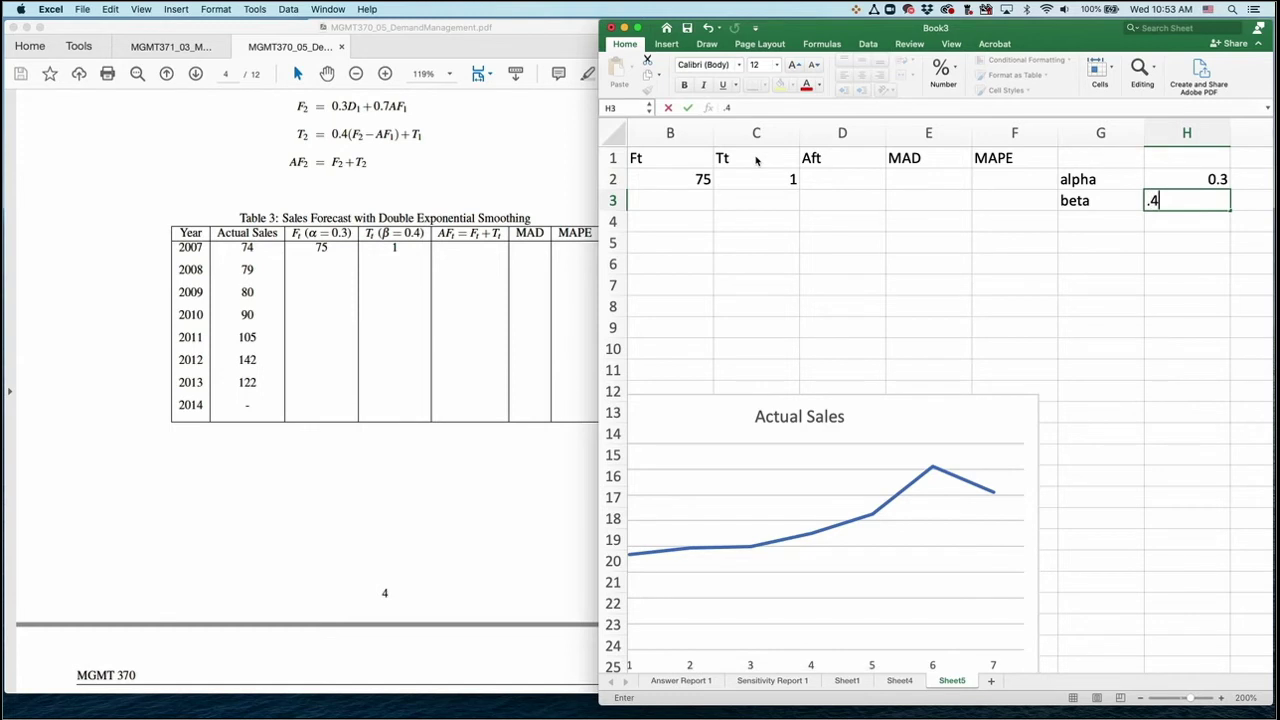
key(Return)
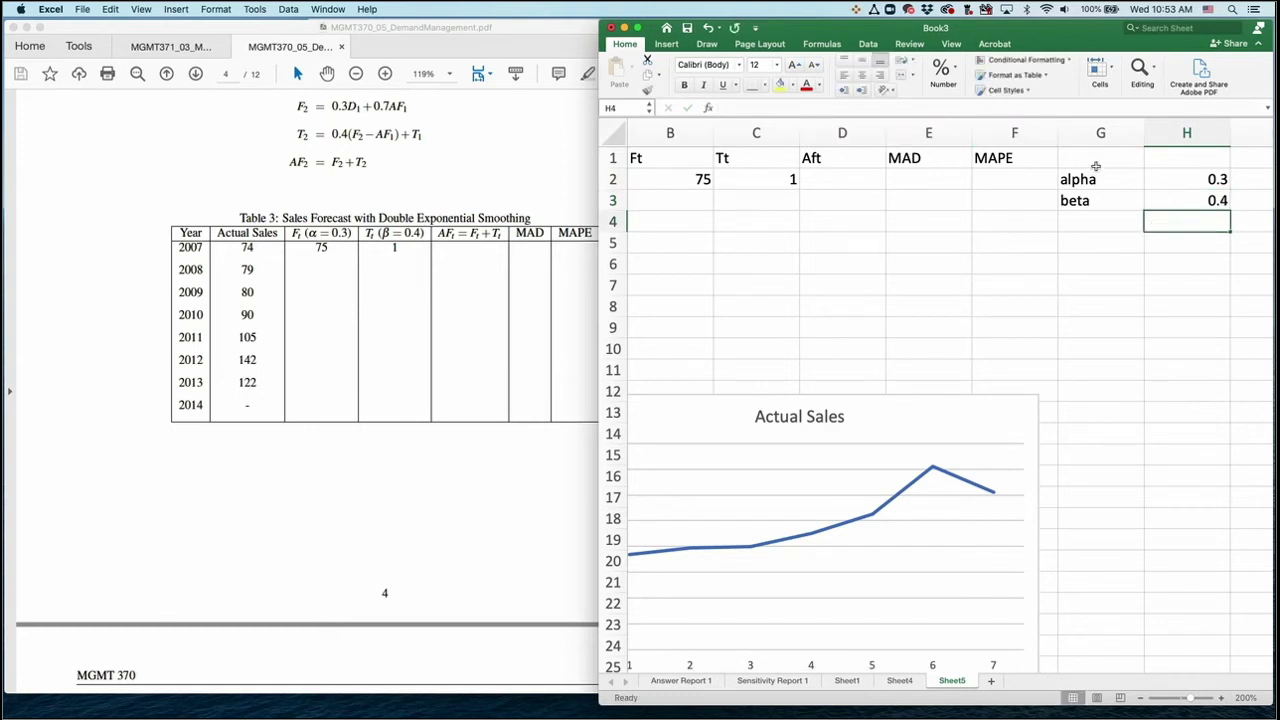
Narrow columns G and H, and create cell names for the alpha and beta values from the left-column labels.
drag(1145, 131, 1102, 131)
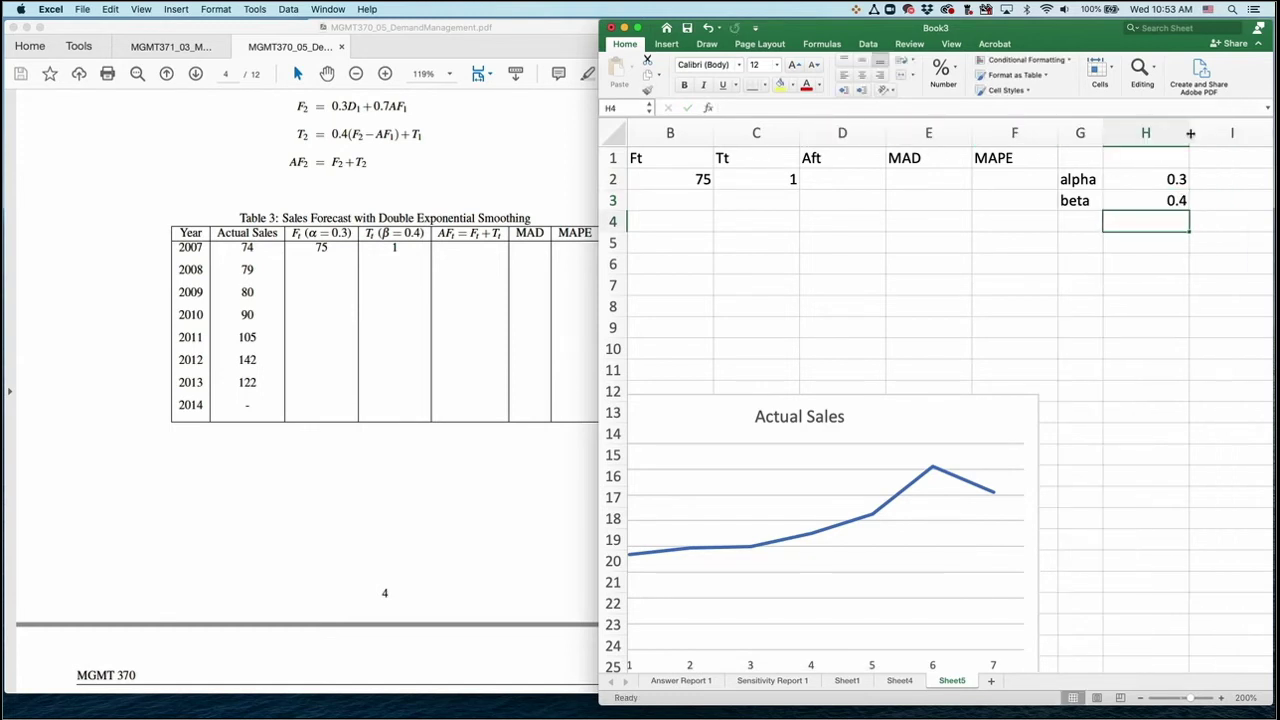
drag(1190, 133, 1136, 133)
drag(1078, 180, 1107, 200)
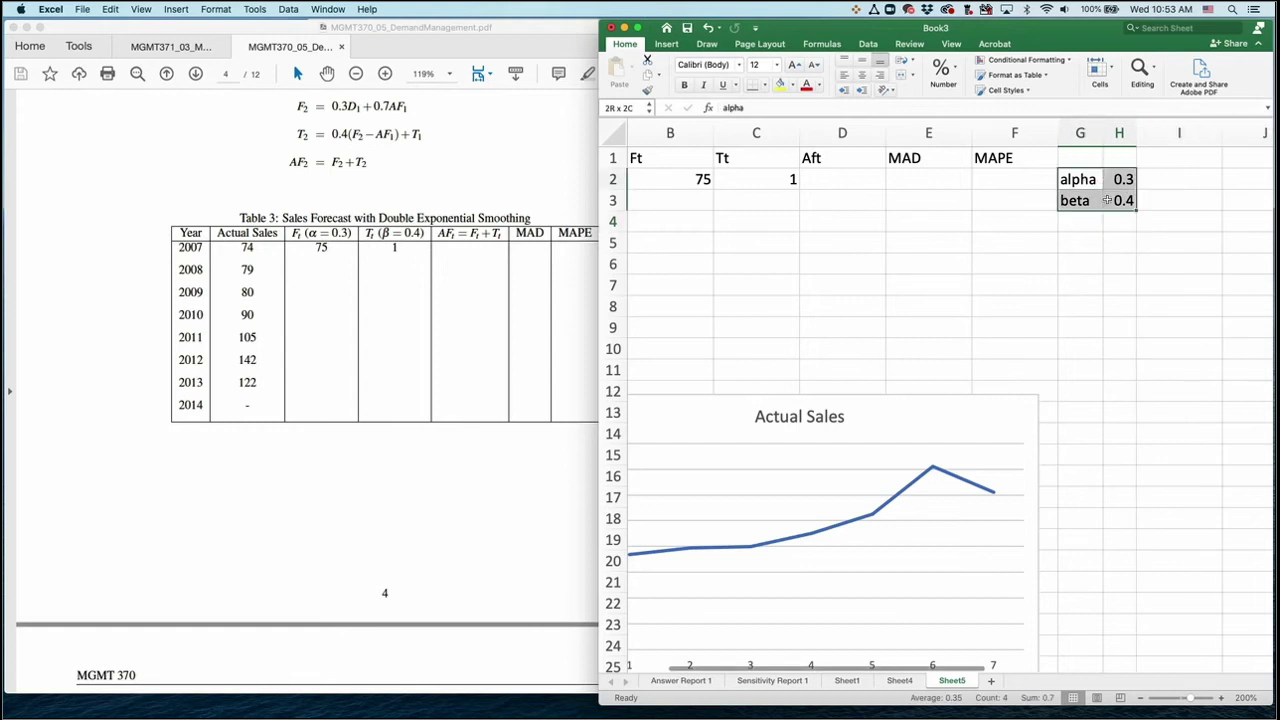
click(824, 46)
click(915, 87)
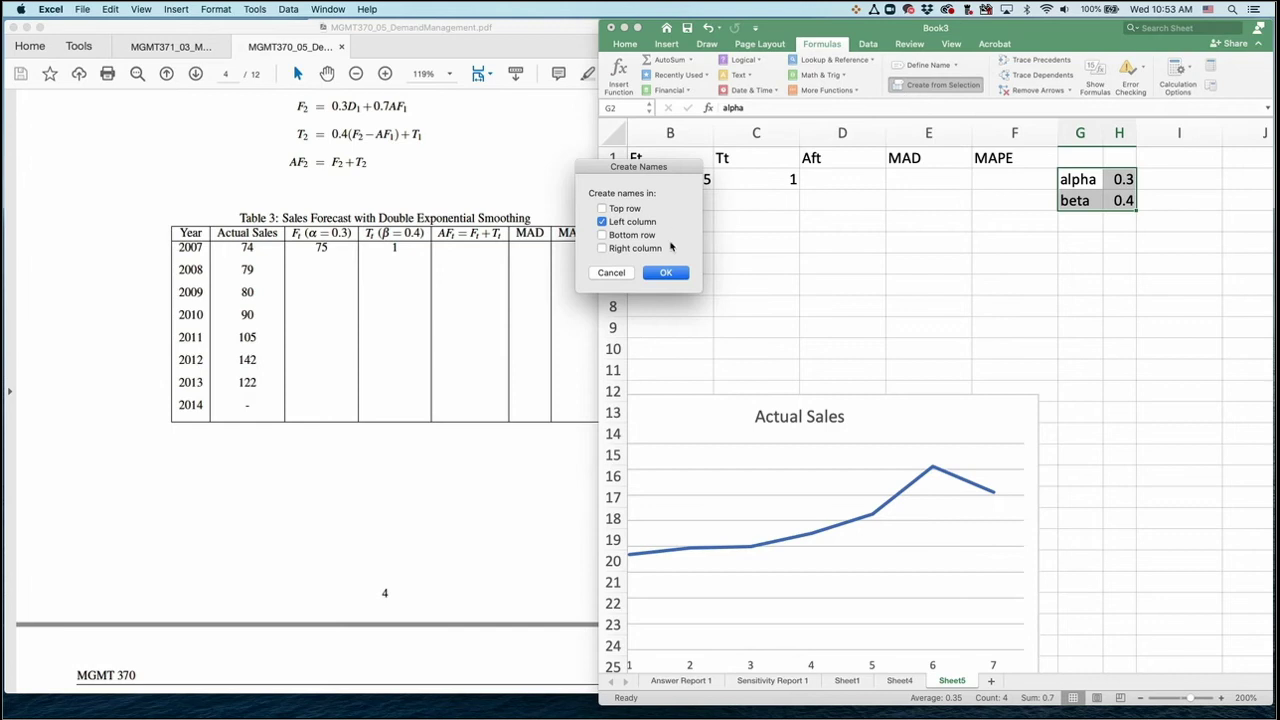
click(665, 275)
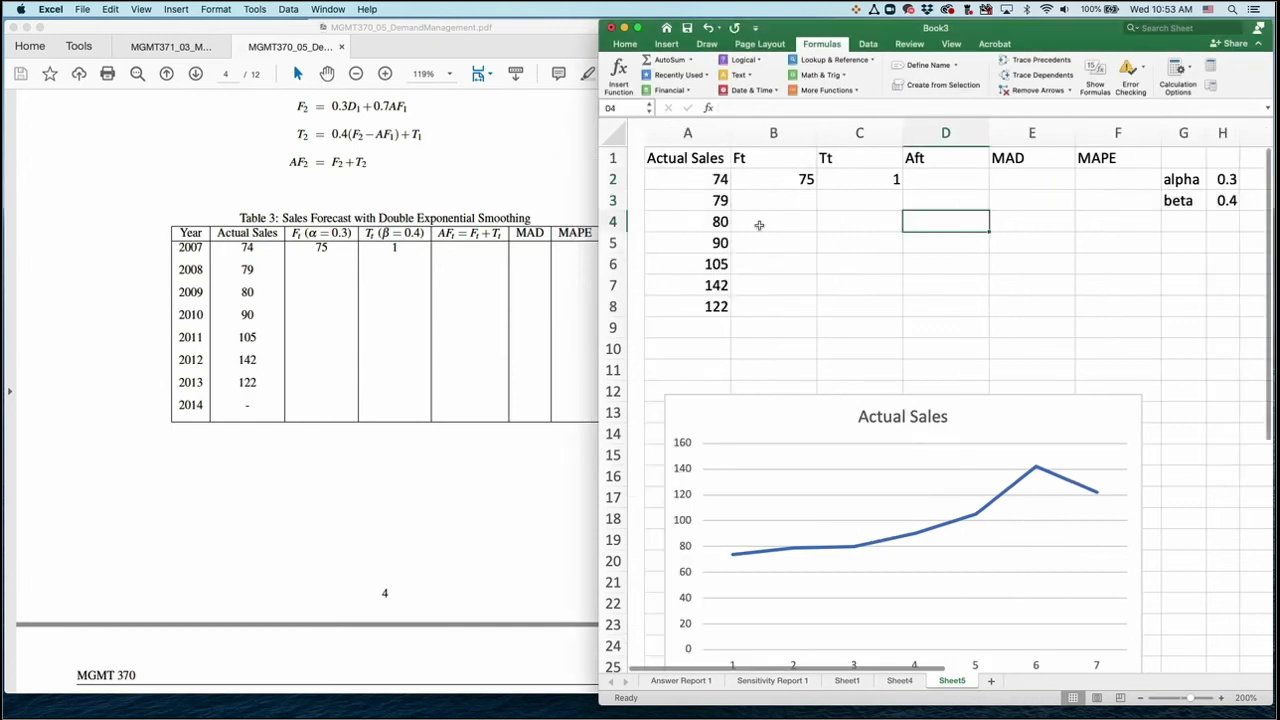
scroll(759, 225, right, 1)
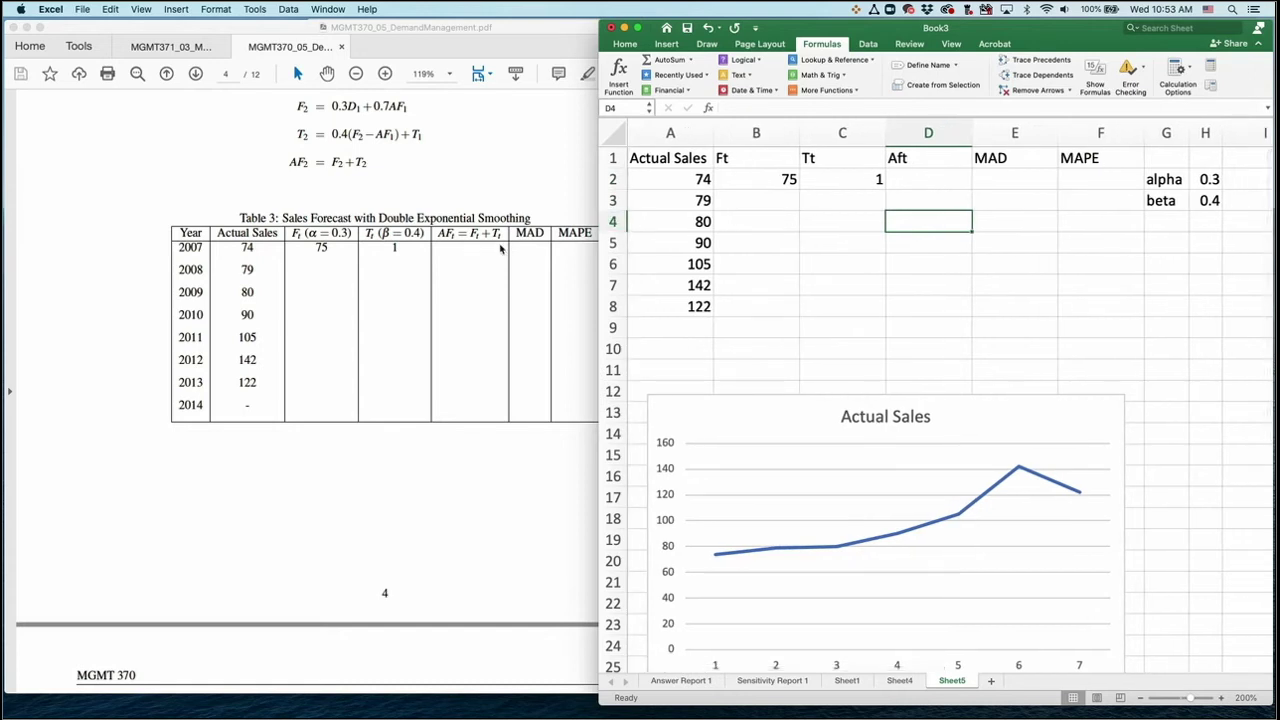
Switch to the PDF notes in Acrobat and examine the double exponential smoothing equations above Table 3.
scroll(436, 234, up, 3)
scroll(436, 234, up, 5)
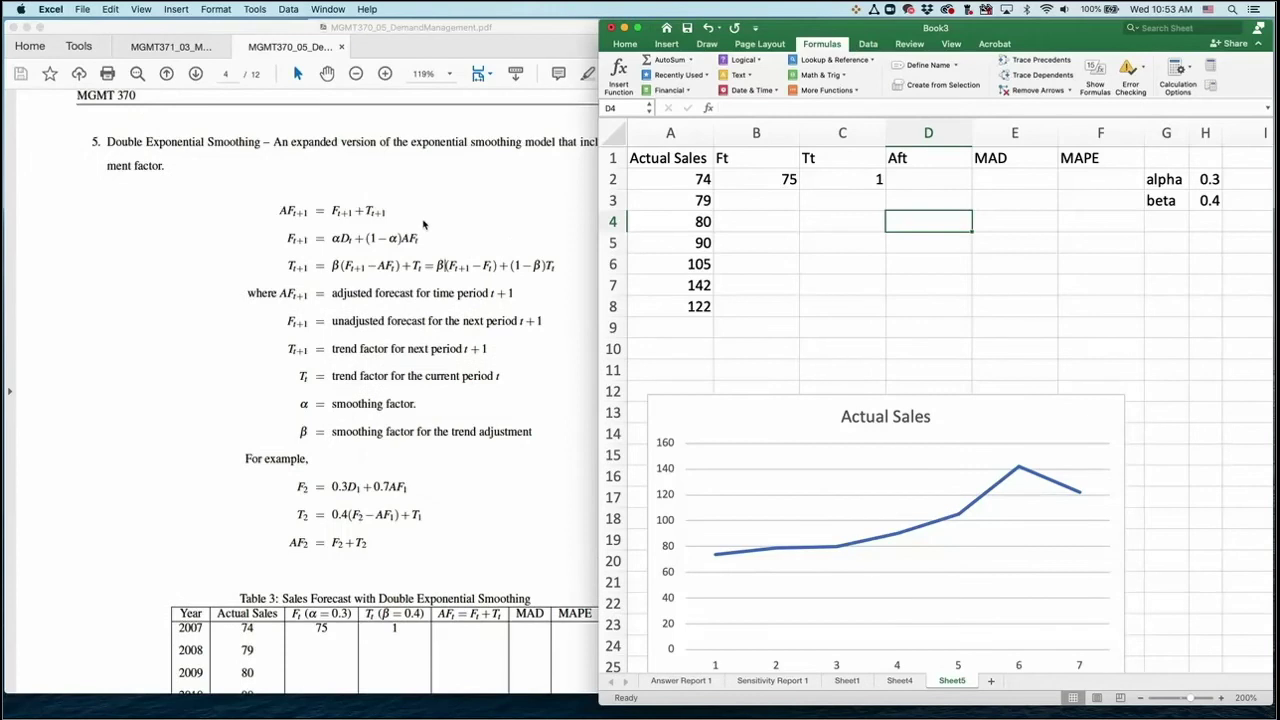
click(437, 232)
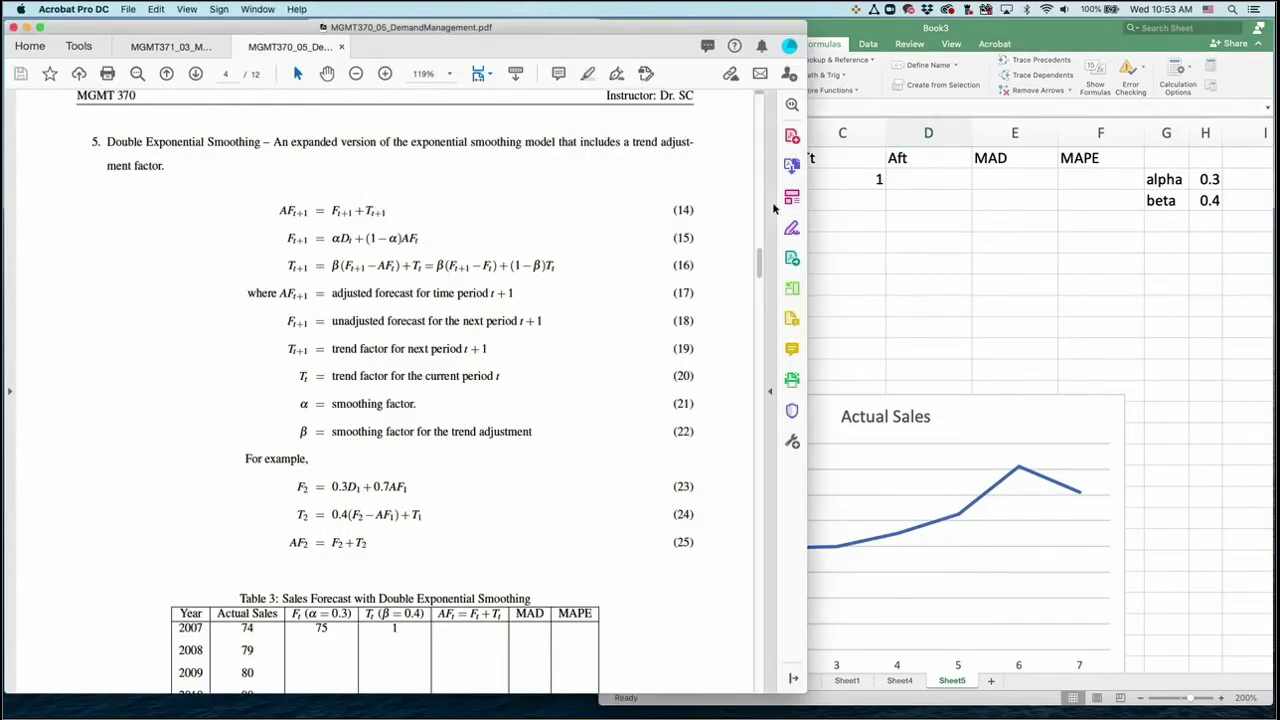
Switch back to the Excel workbook and change the header in D1 to "AFt".
click(946, 180)
click(938, 178)
click(920, 160)
text(AFt)
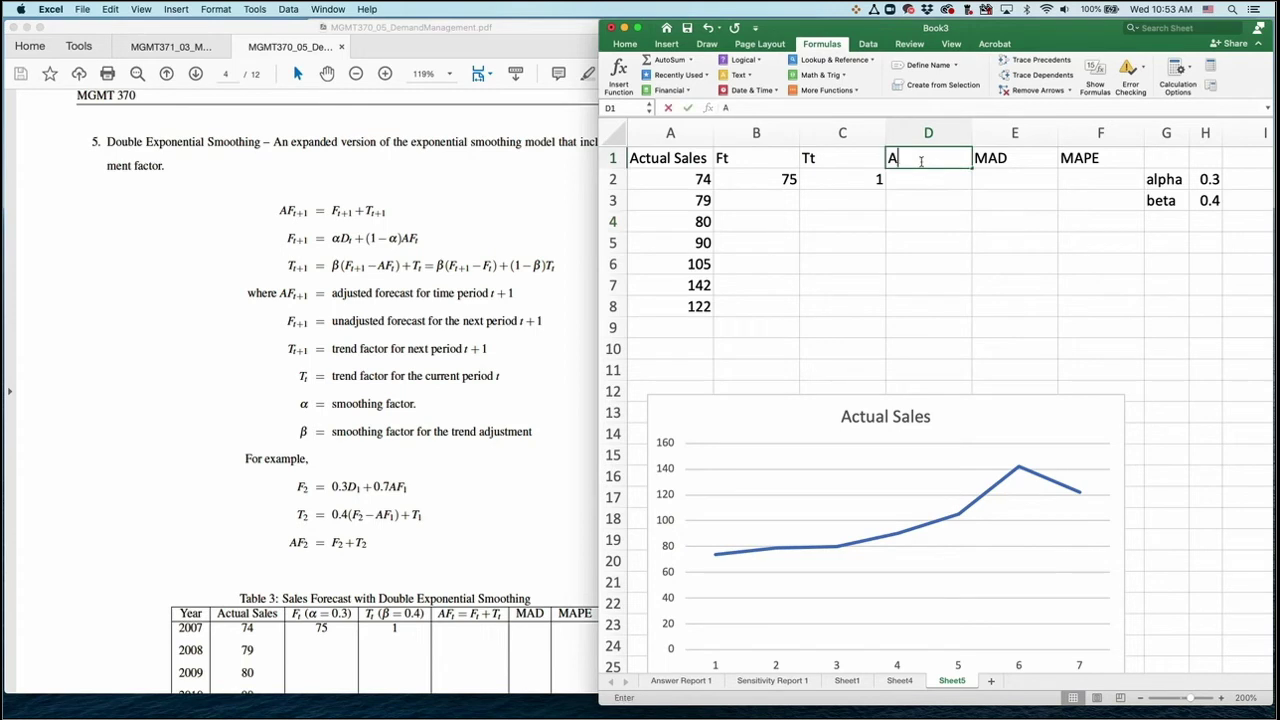
key(Return)
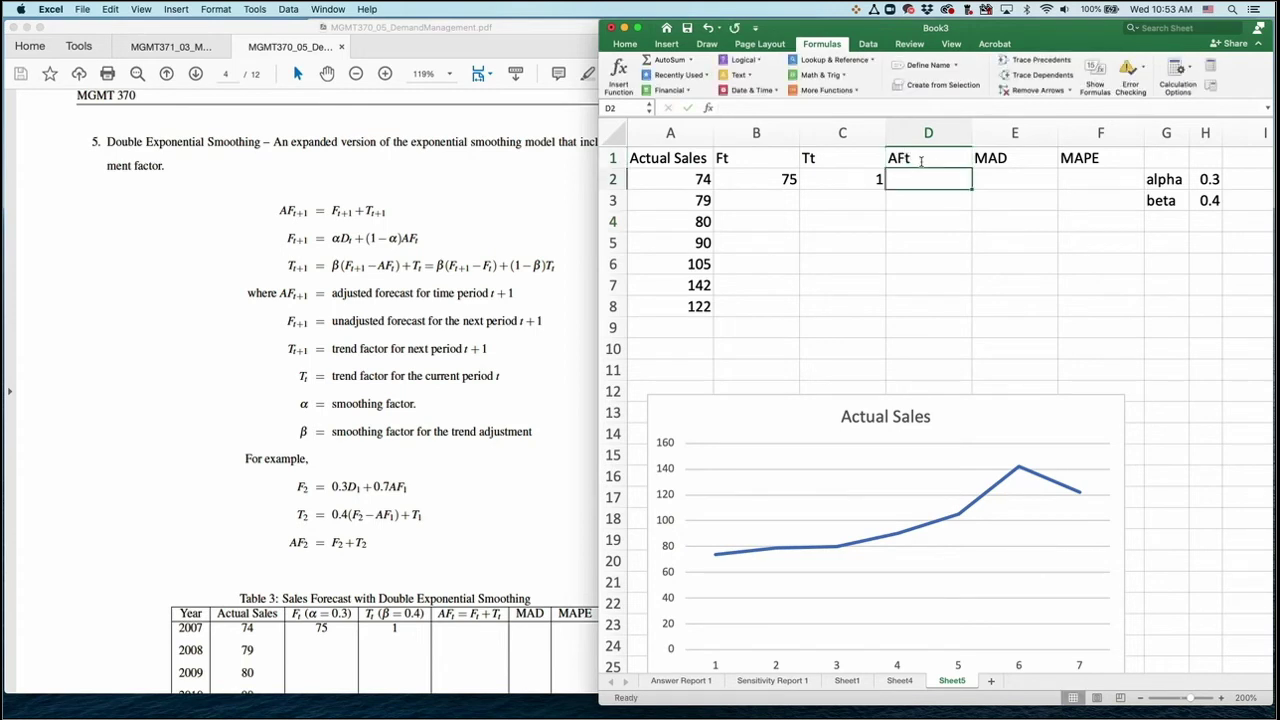
Calculate the first adjusted forecast in D2 with the formula =B2+C2.
text(=)
key(Left)
key(Left)
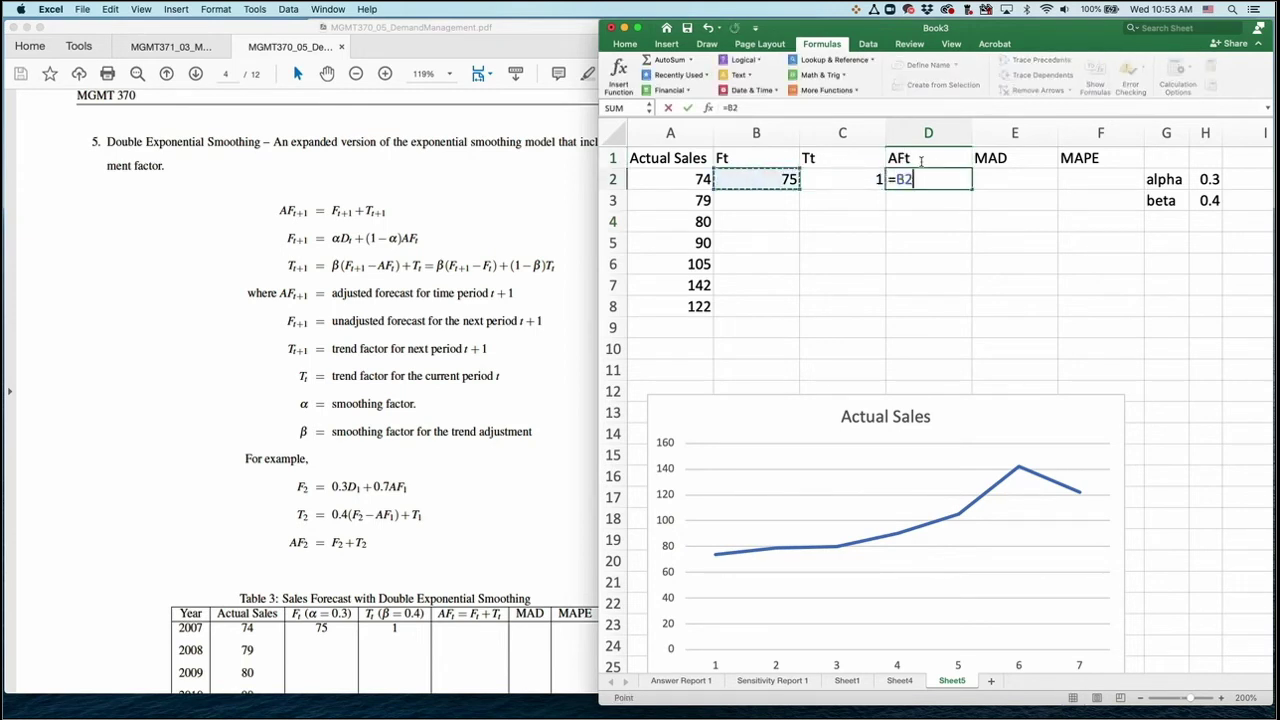
text(+)
key(Left)
key(Return)
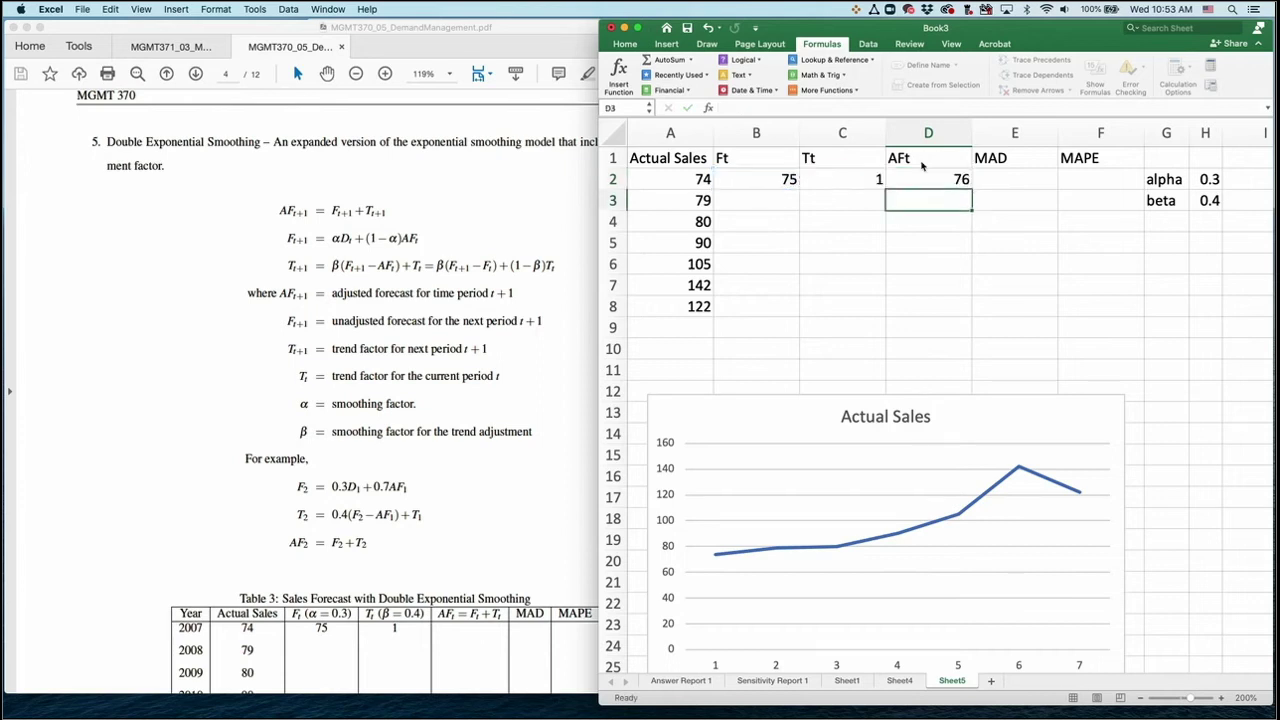
Fill the adjusted forecast formula from D2 down to D9.
click(958, 182)
click(975, 193)
drag(975, 193, 955, 336)
click(960, 183)
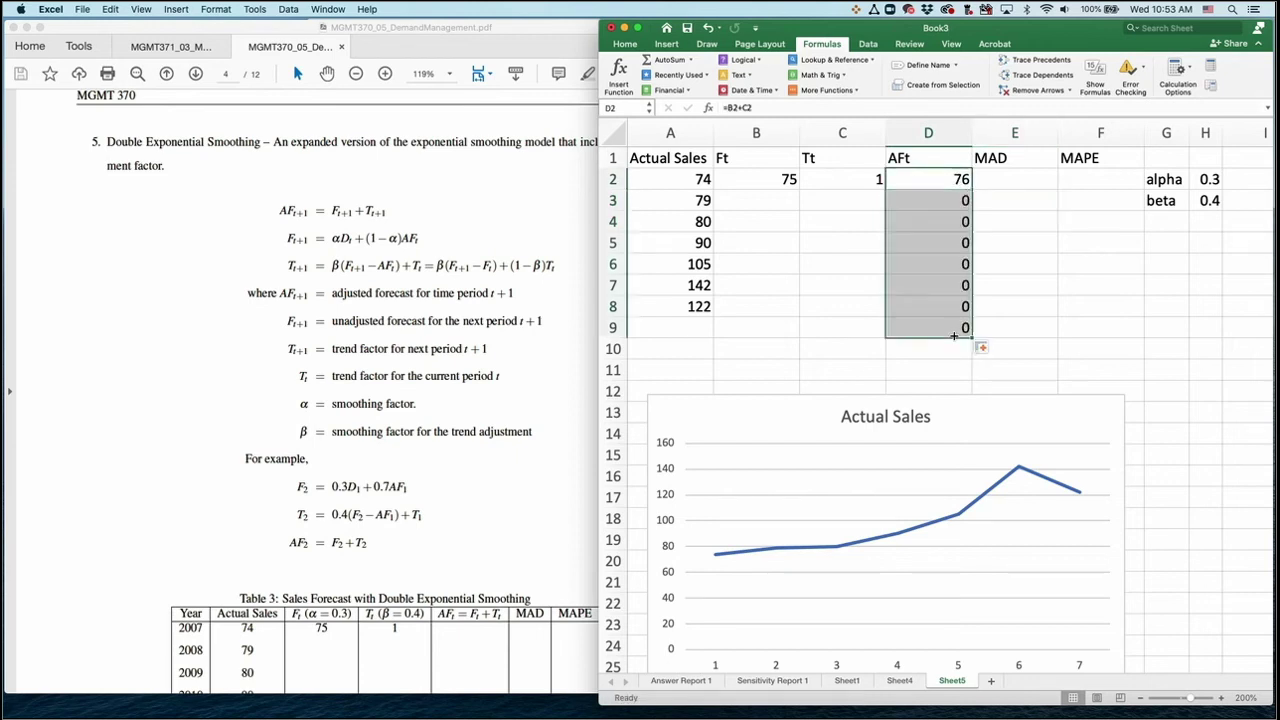
Enter the unadjusted forecast formula =alpha*A2+(1-alpha)*D2 in B3.
click(782, 197)
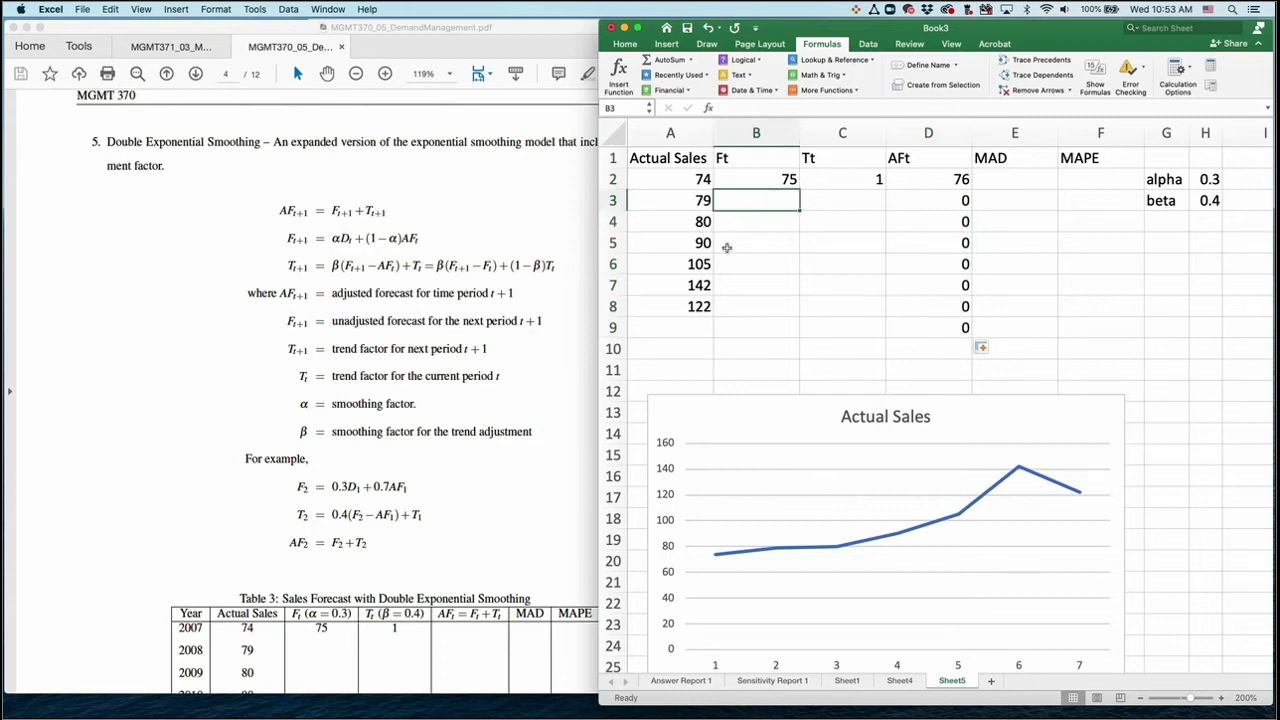
text(=)
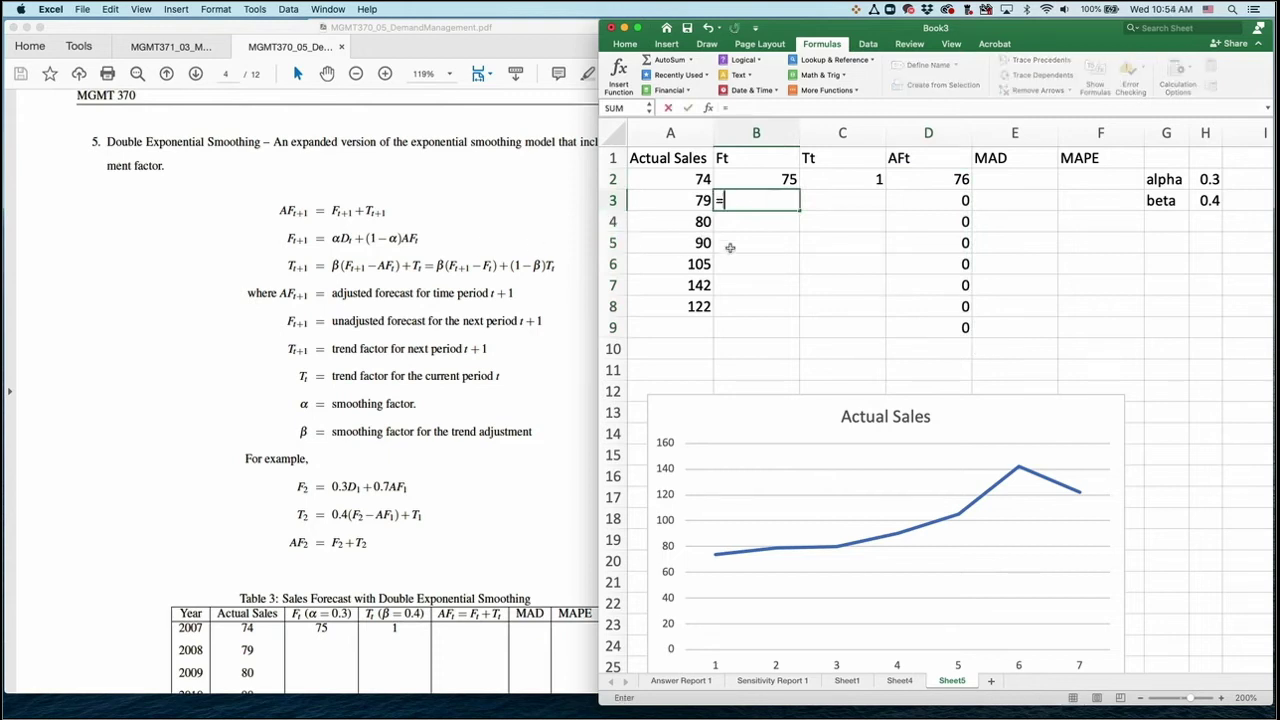
text(alpha)
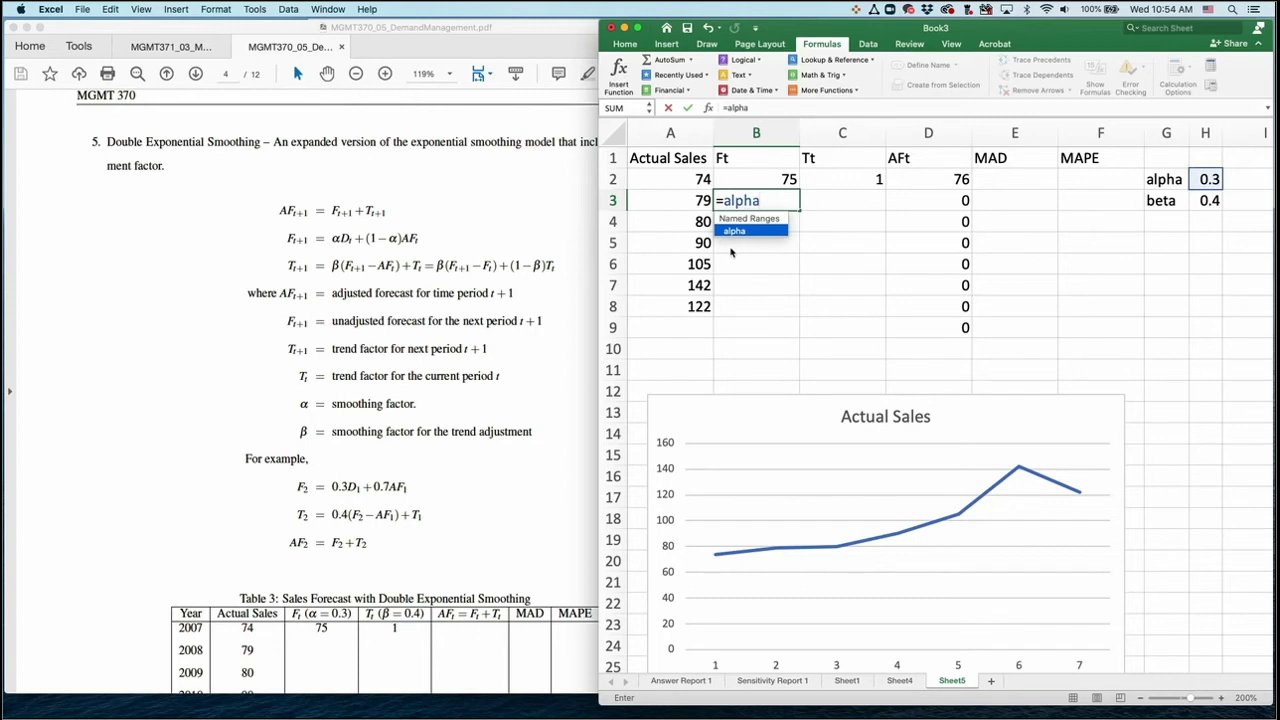
text(*)
key(Up)
key(Left)
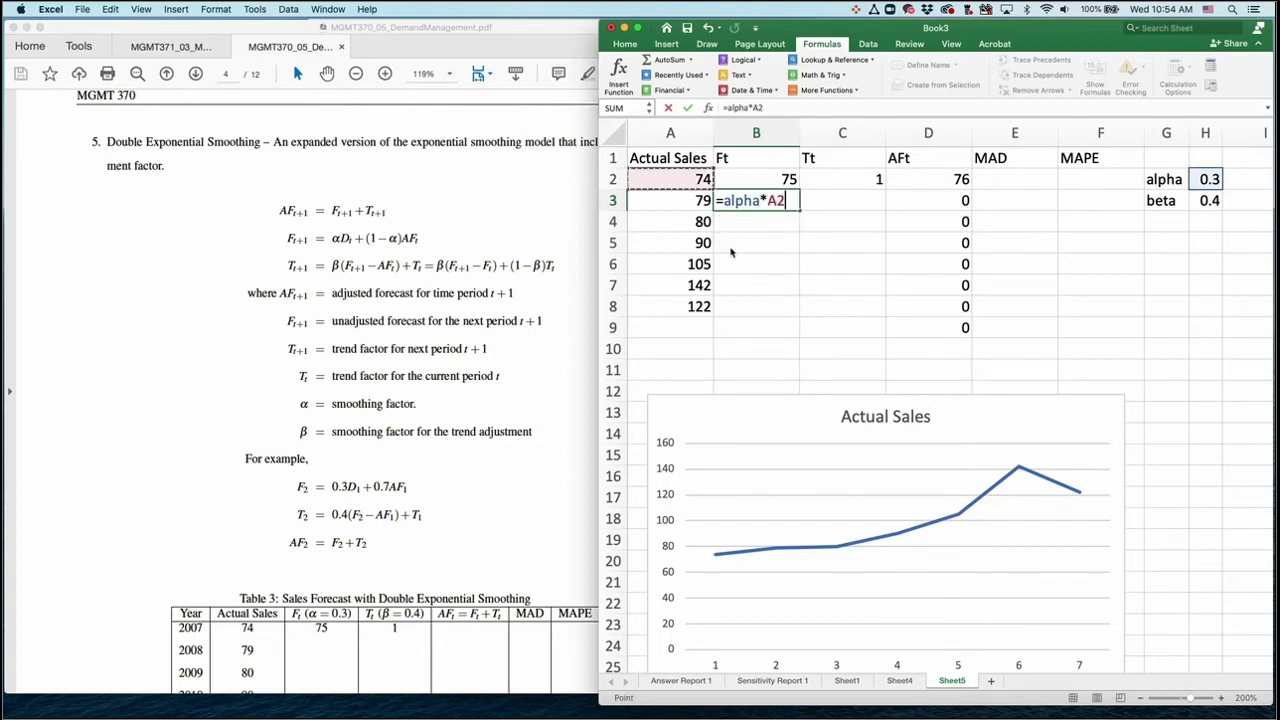
text(+(1-alpha)
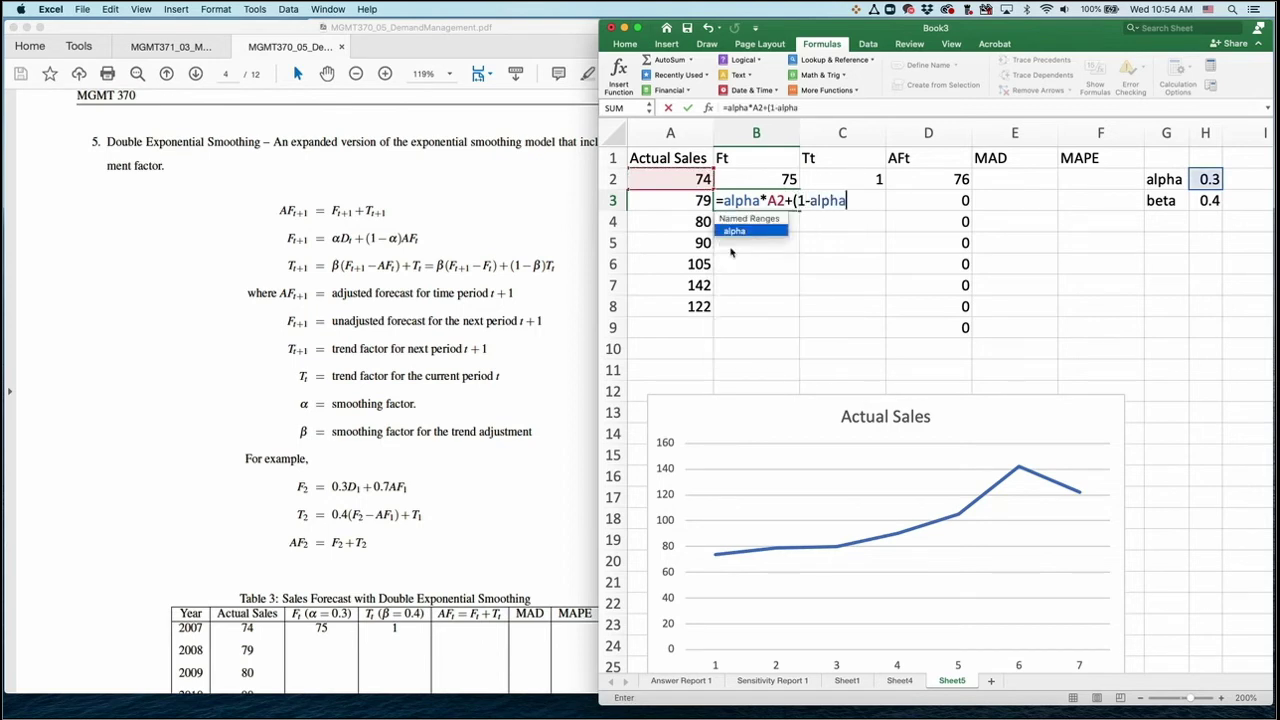
text()*)
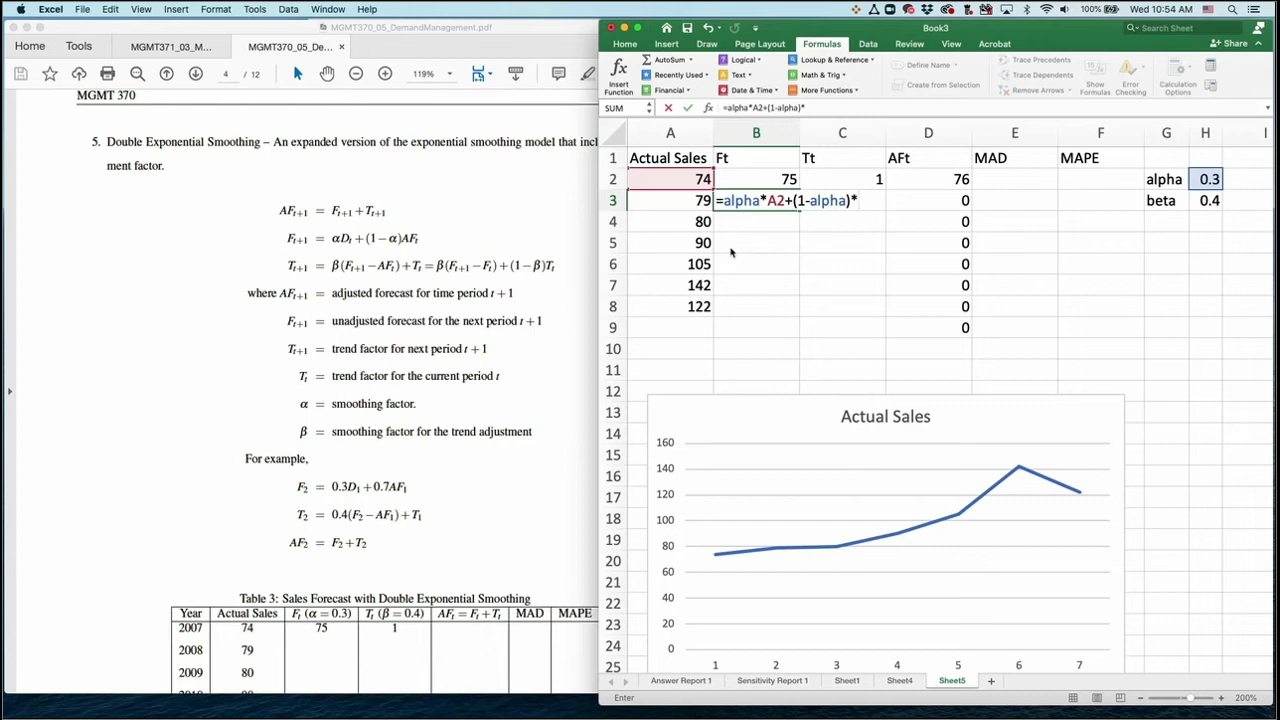
click(924, 176)
key(Return)
Compare the forecast formula in B3 with equation 15 in the PDF notes.
click(785, 199)
click(350, 256)
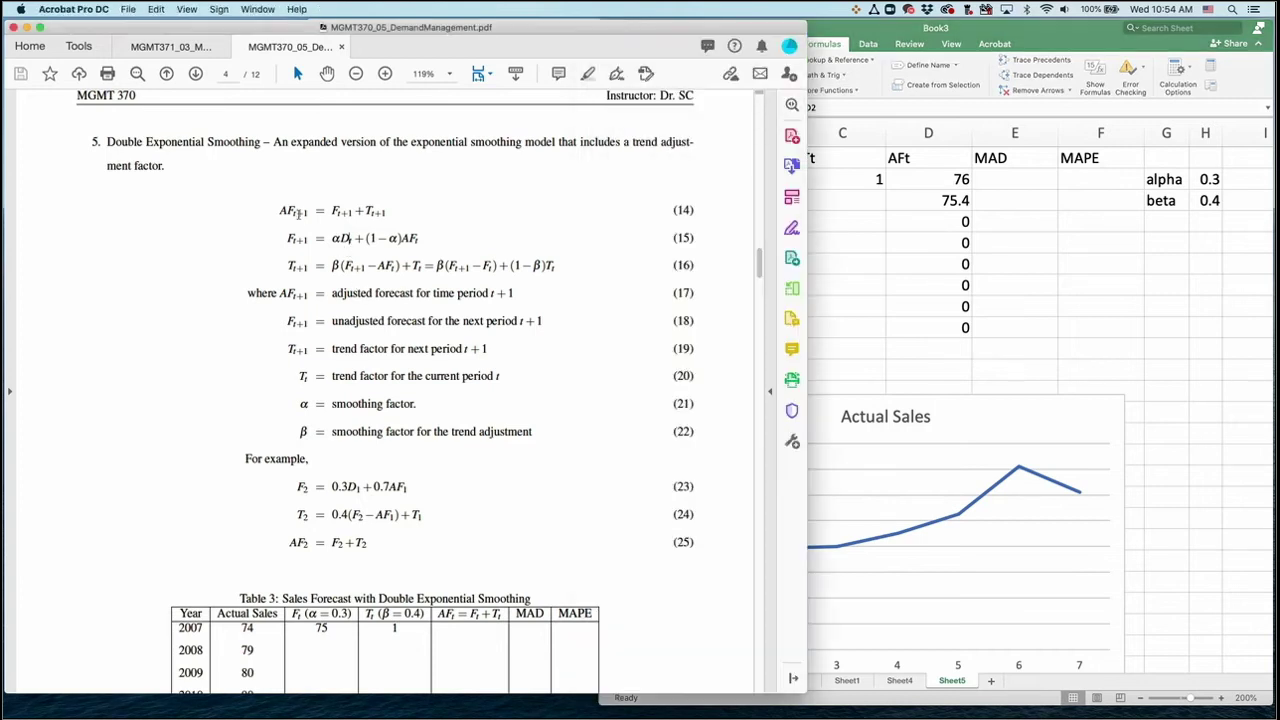
drag(286, 238, 438, 238)
click(437, 240)
click(868, 263)
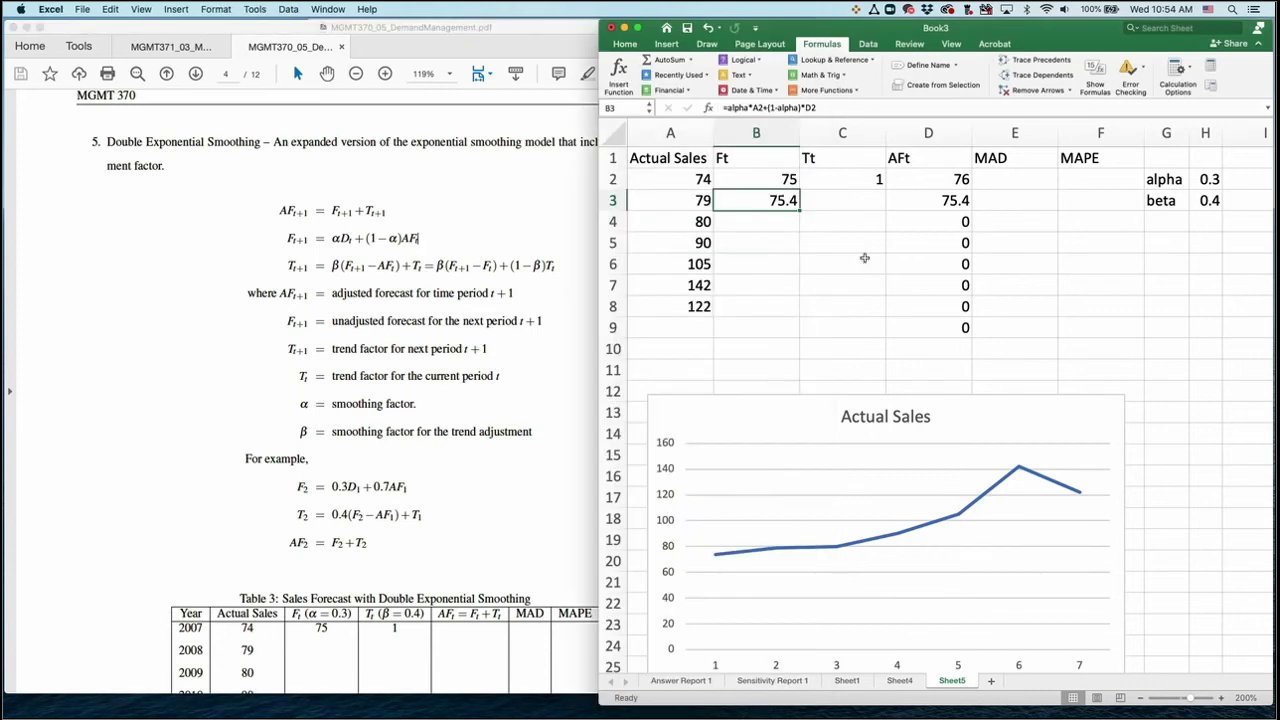
double_click(764, 201)
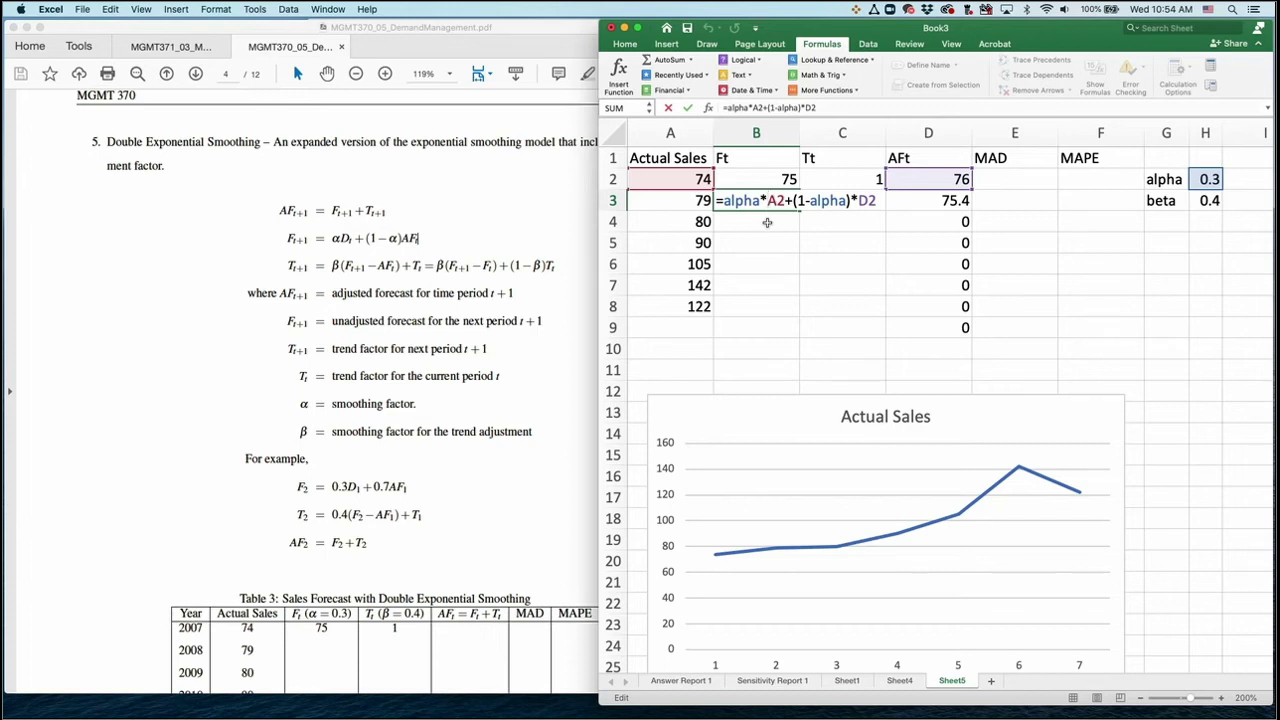
key(Return)
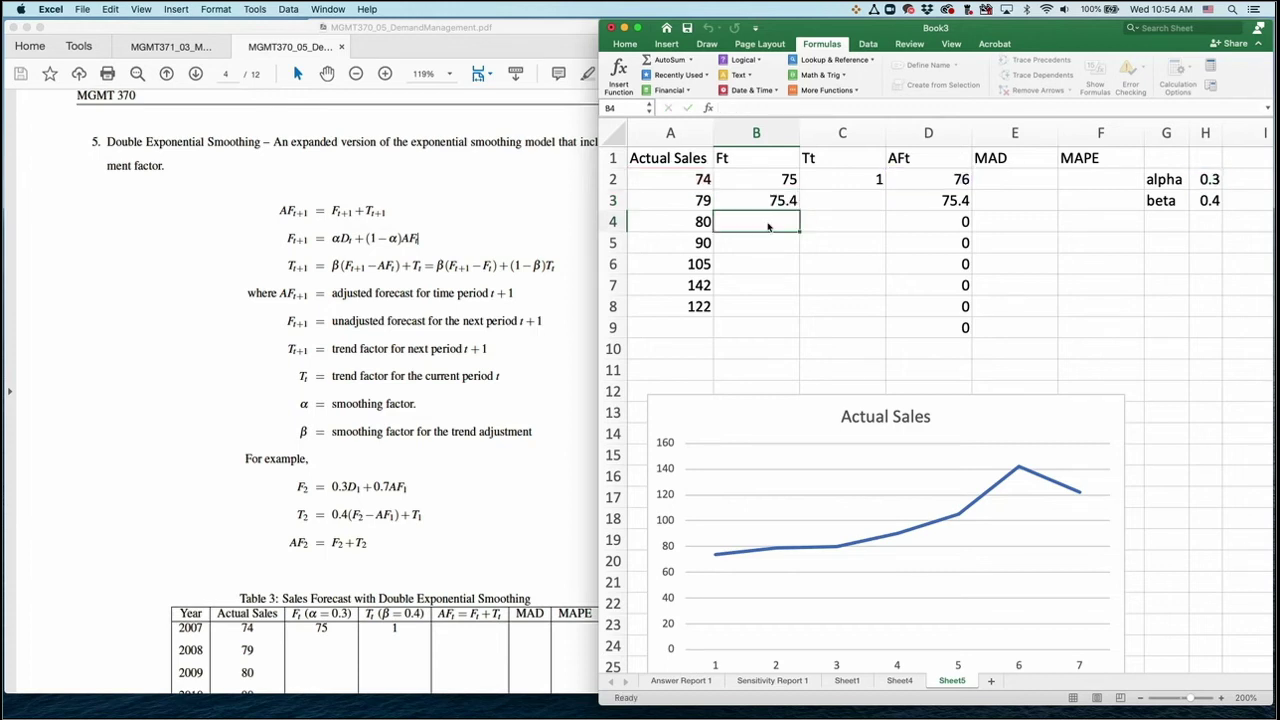
Enter the trend factor formula =beta*(B3-B2)+(1-beta)*C2 in C3.
key(Up)
key(Right)
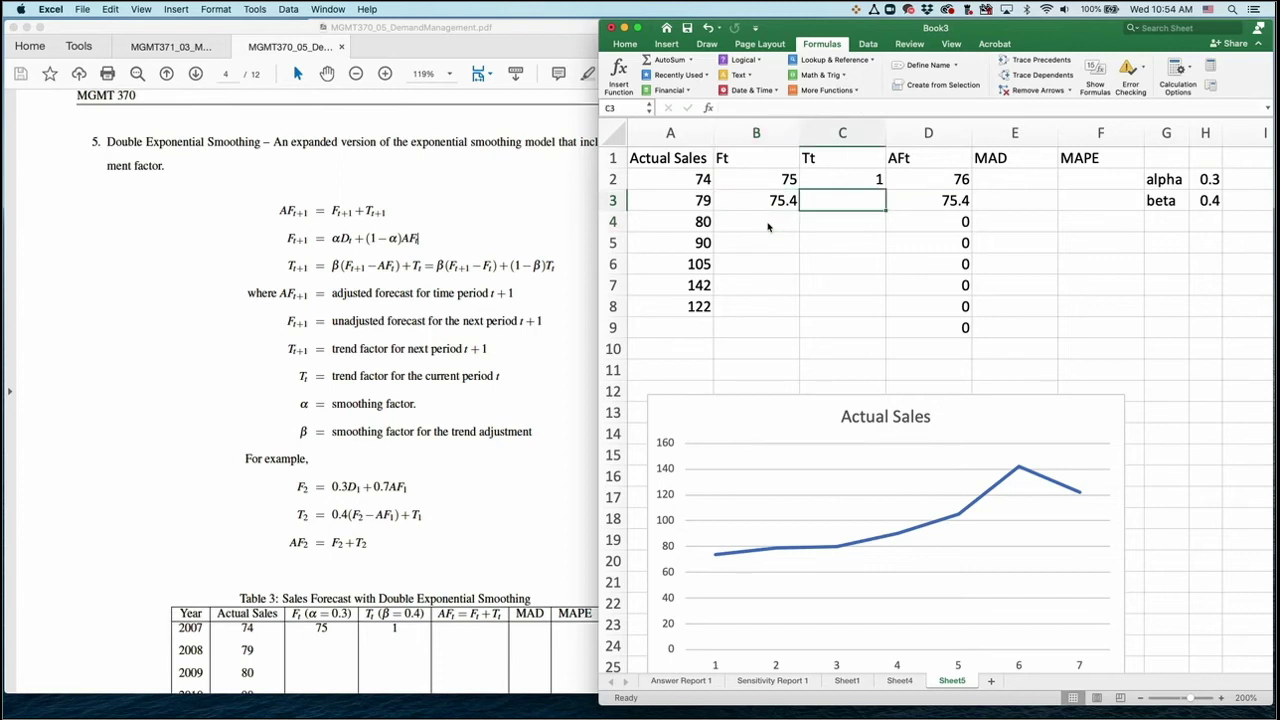
text(=beta)
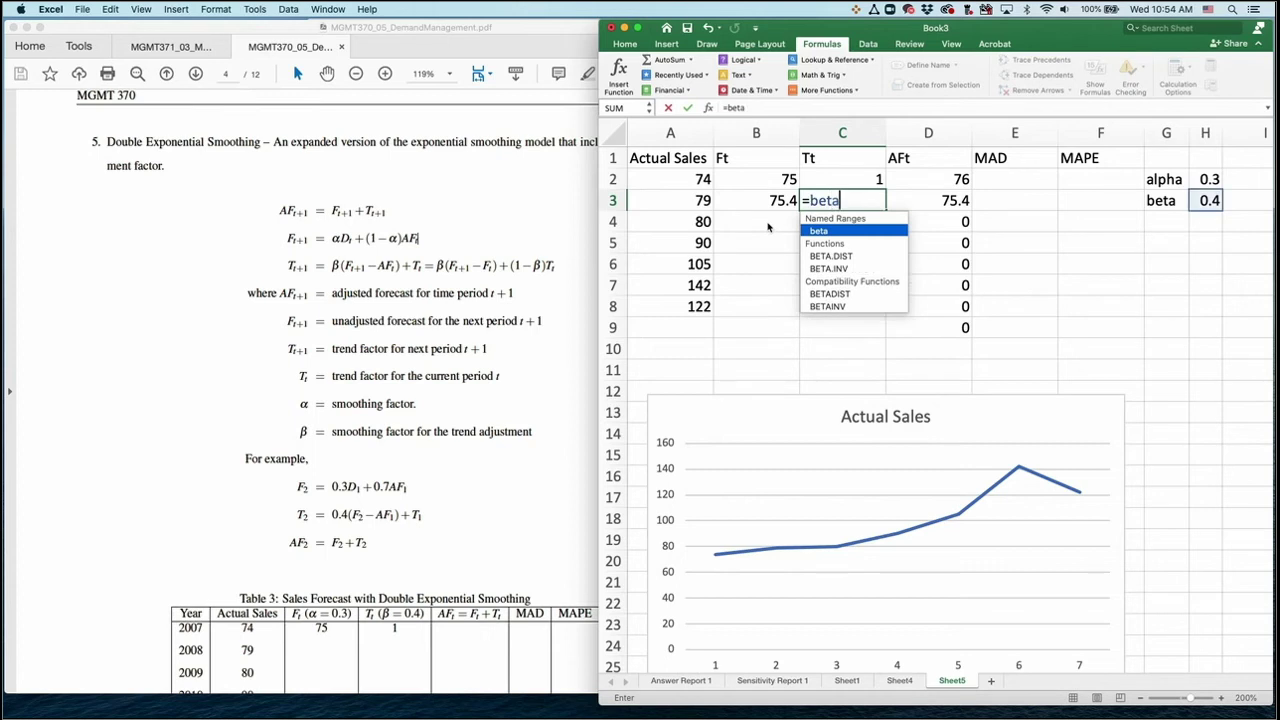
text(*()
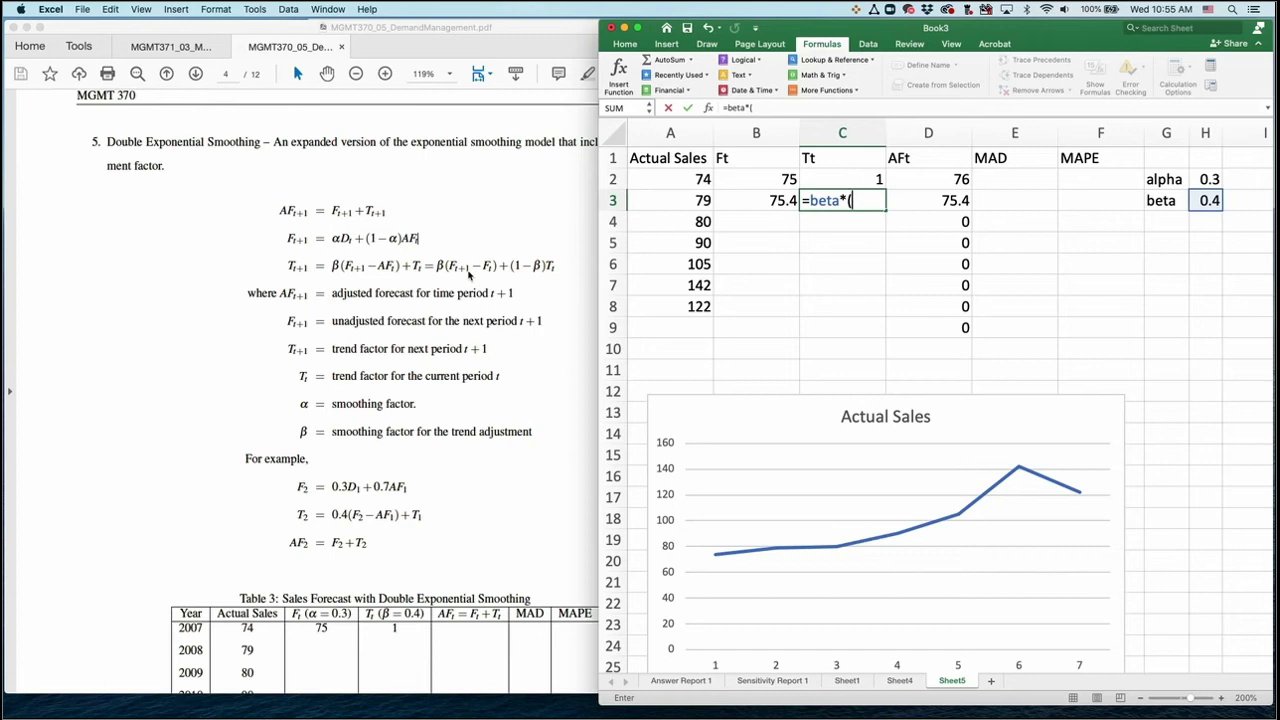
text(B3-)
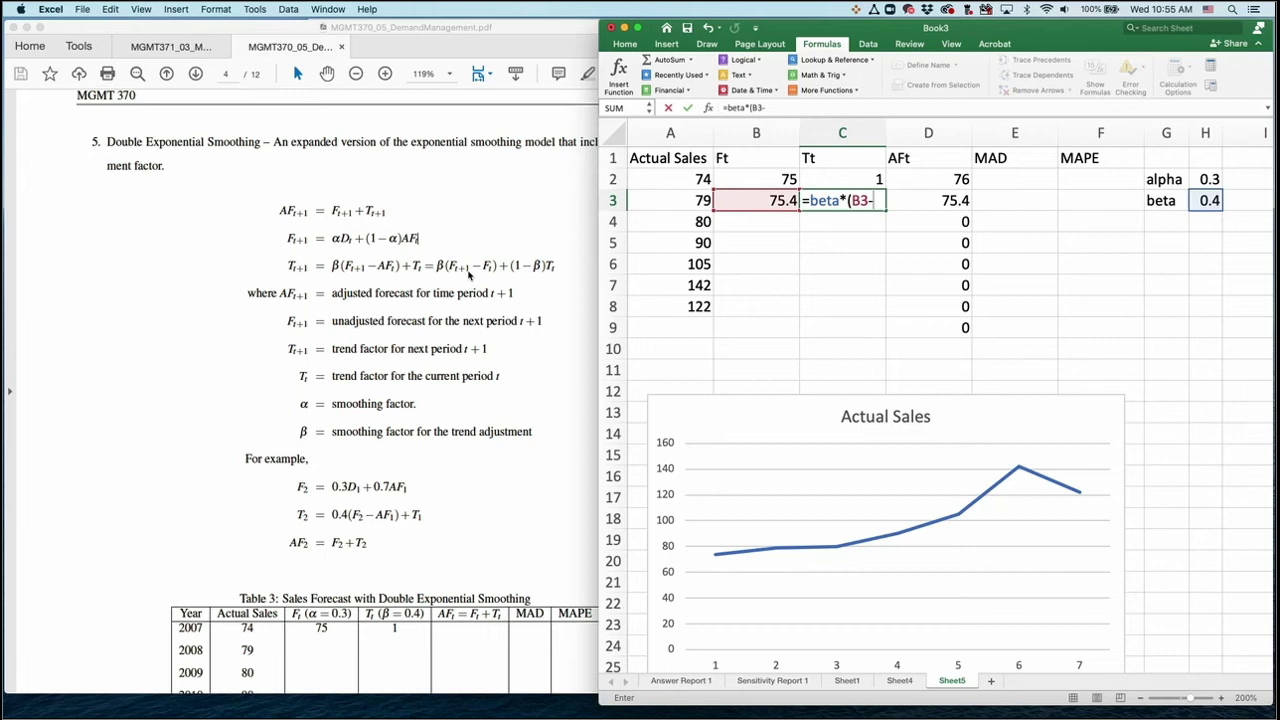
key(Up)
key(Left)
text())
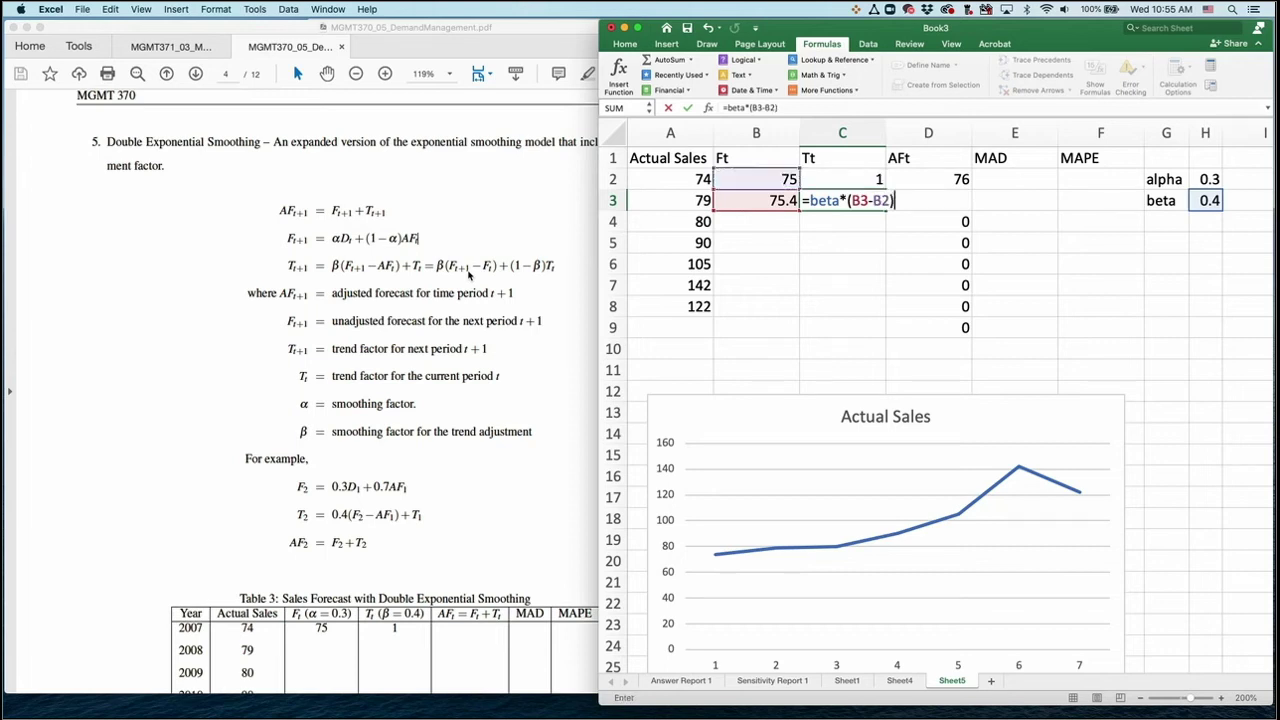
text(+(1-beta)
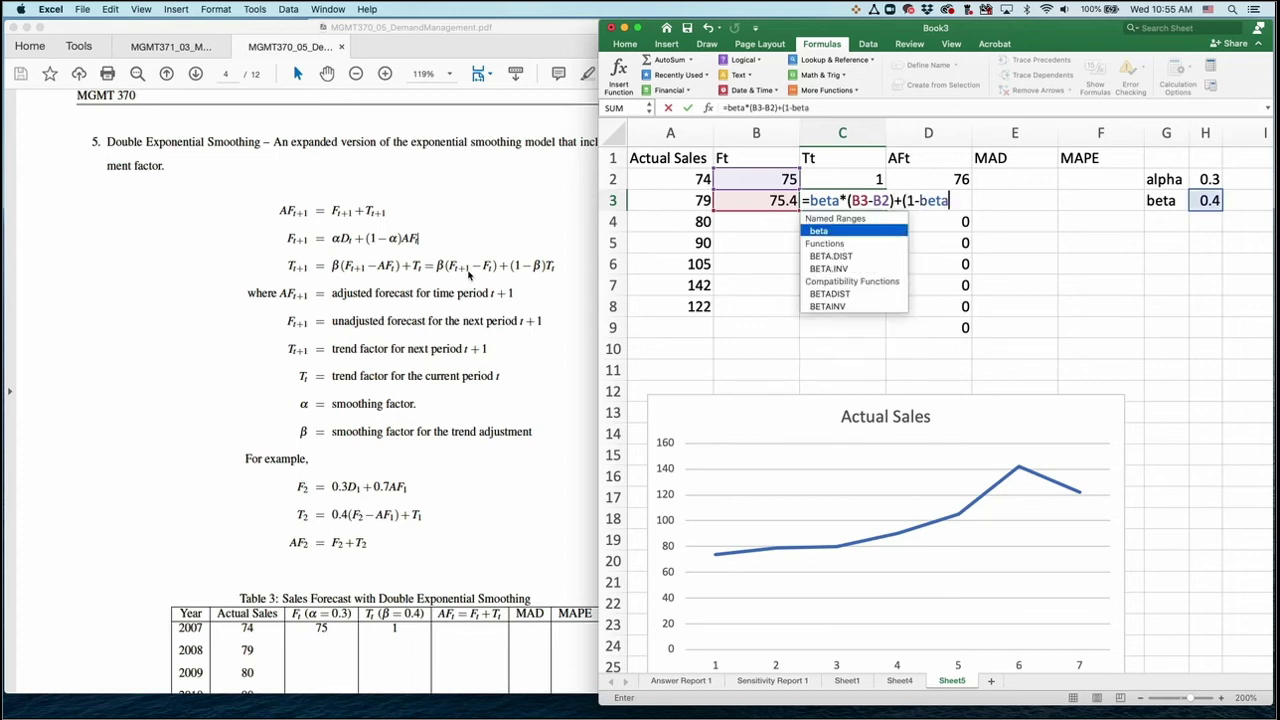
text()*)
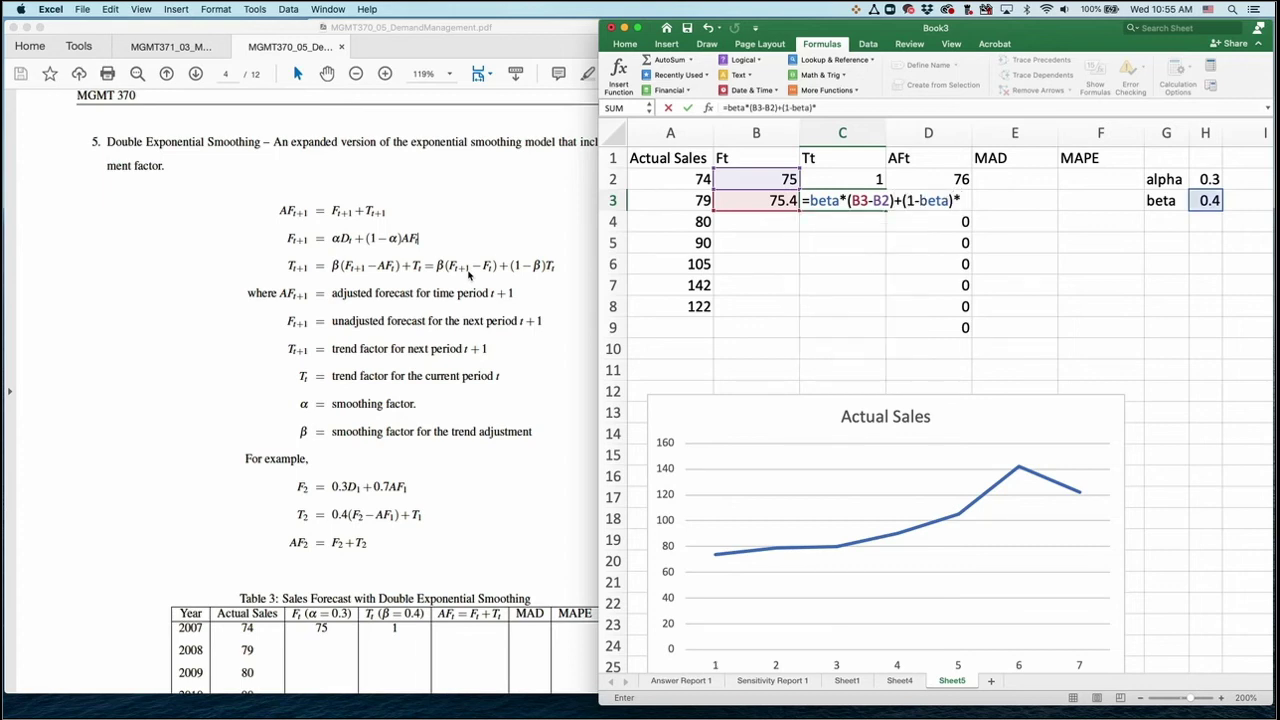
key(Up)
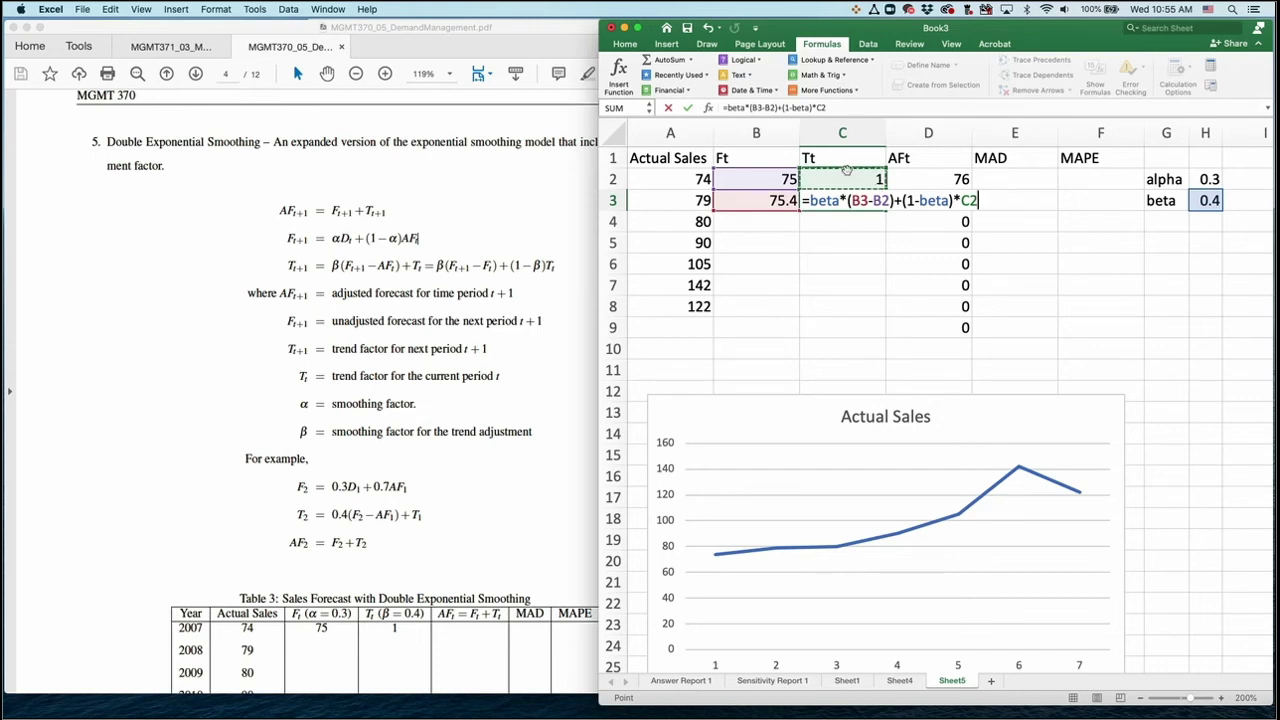
key(Return)
Fill the Ft and Tt formulas in B3:C3 down to row 9.
click(777, 201)
mouse_move(777, 201)
mouse_down()
mouse_move(855, 200)
mouse_move(885, 338)
mouse_up()
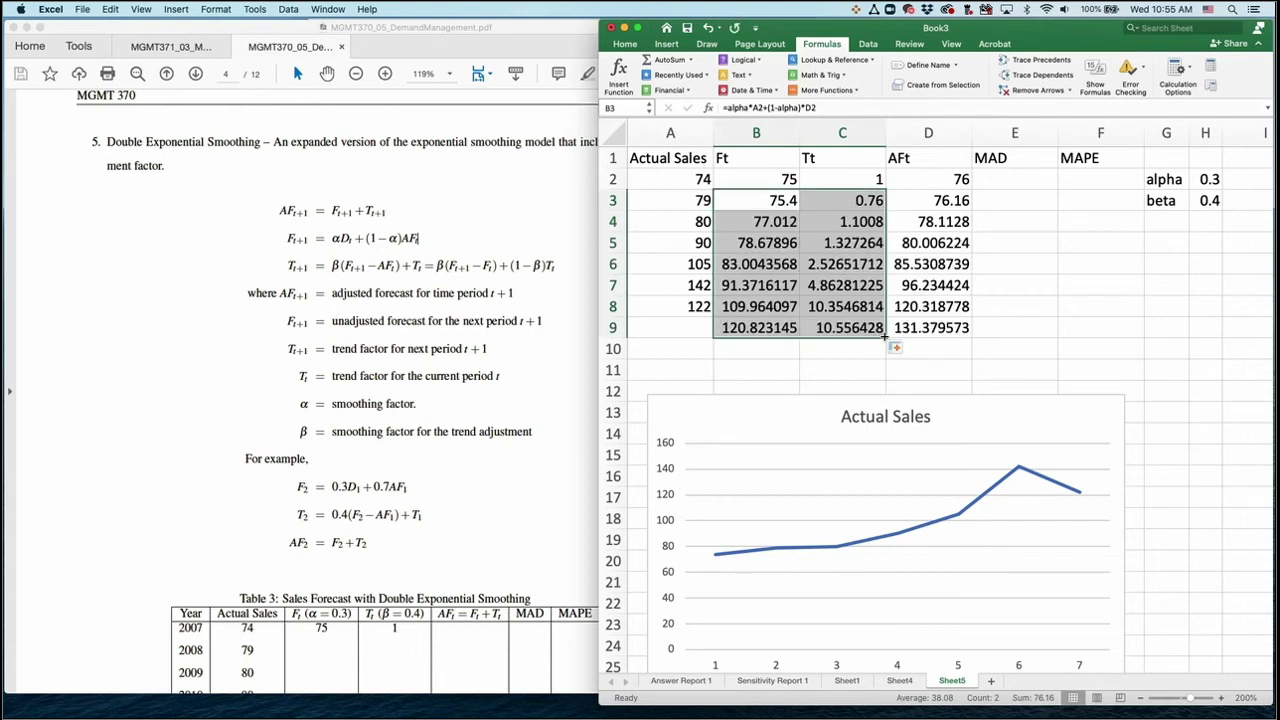
Widen the Excel window and format the values in B3:D9 with two decimal places.
click(797, 201)
mouse_move(797, 201)
mouse_down()
mouse_move(942, 255)
mouse_move(938, 327)
mouse_up()
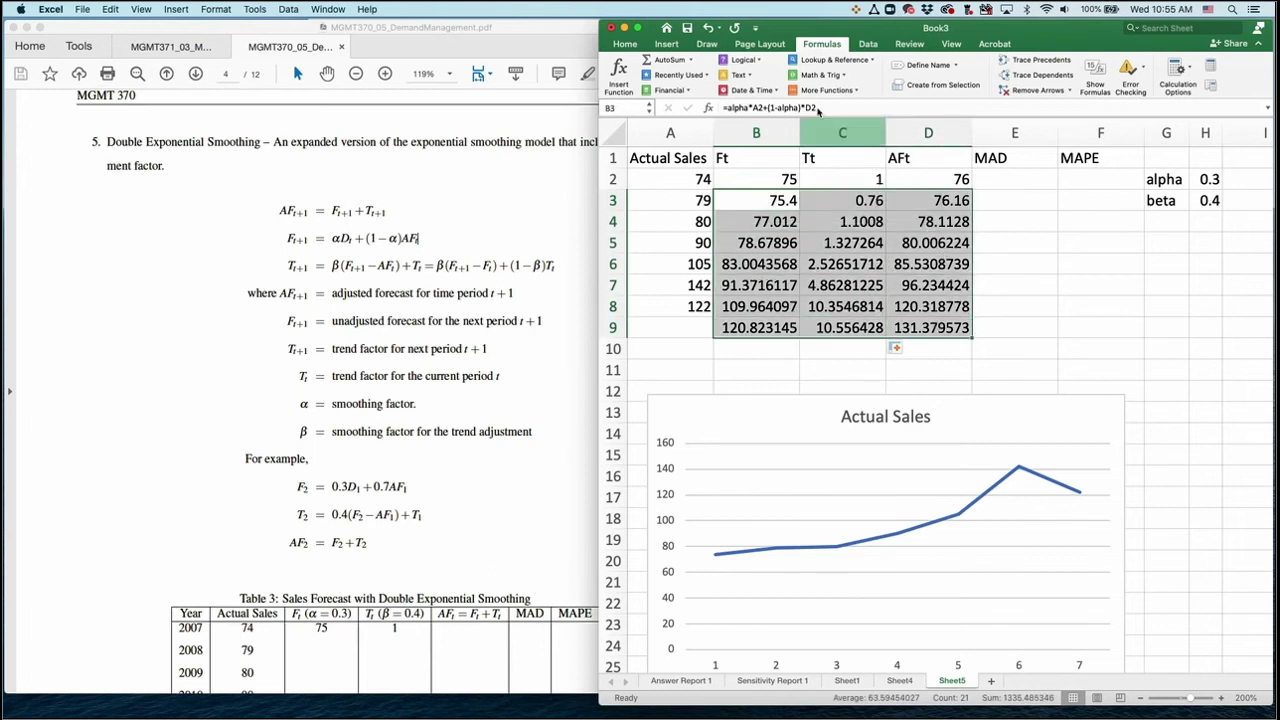
click(626, 45)
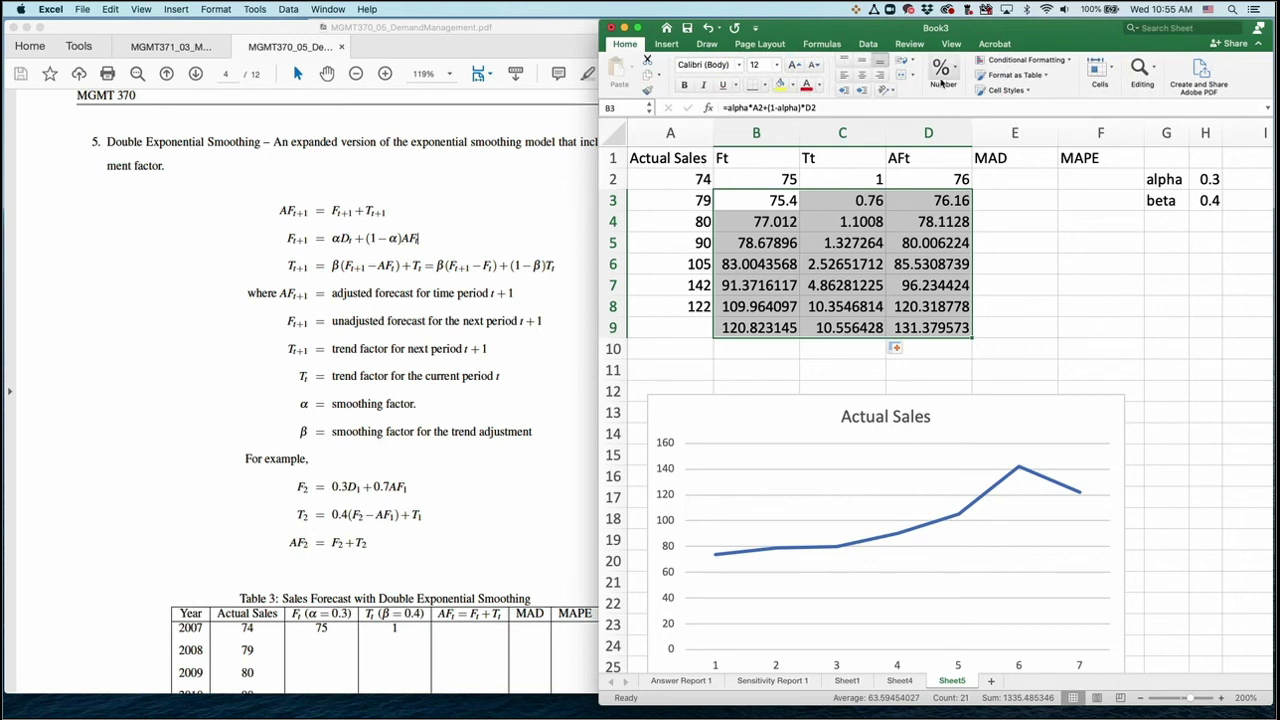
drag(598, 281, 527, 272)
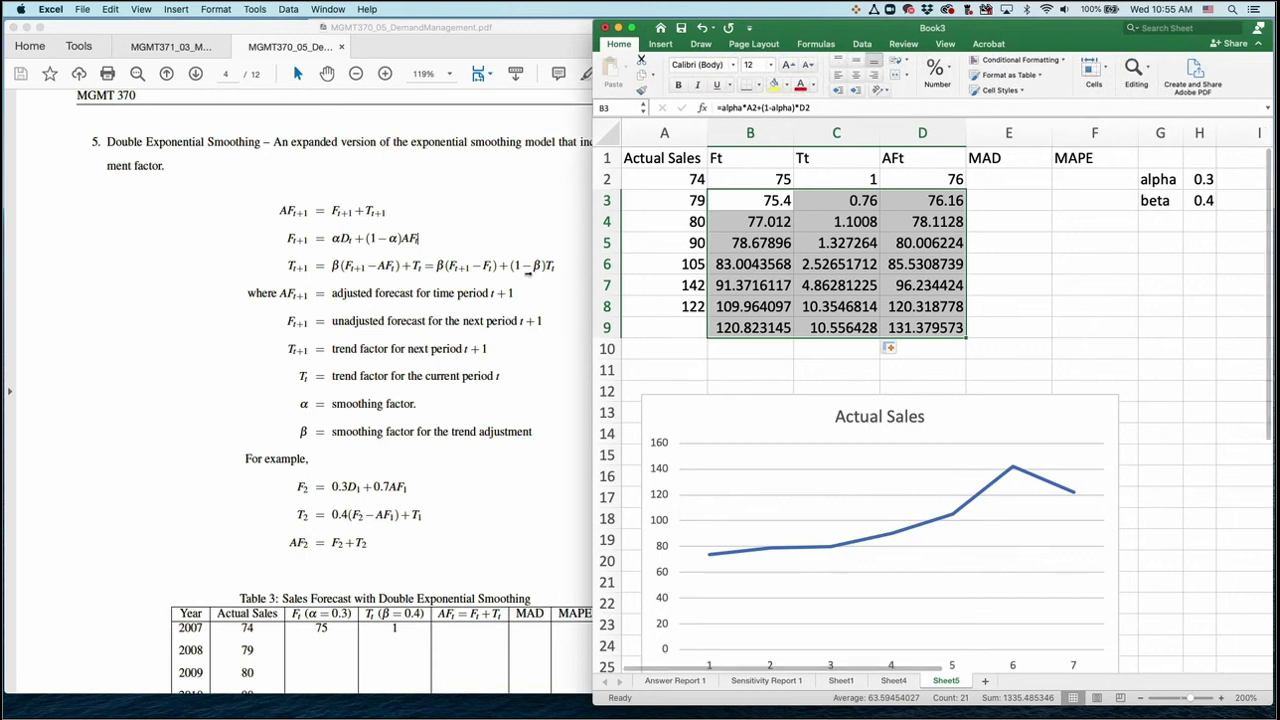
click(951, 89)
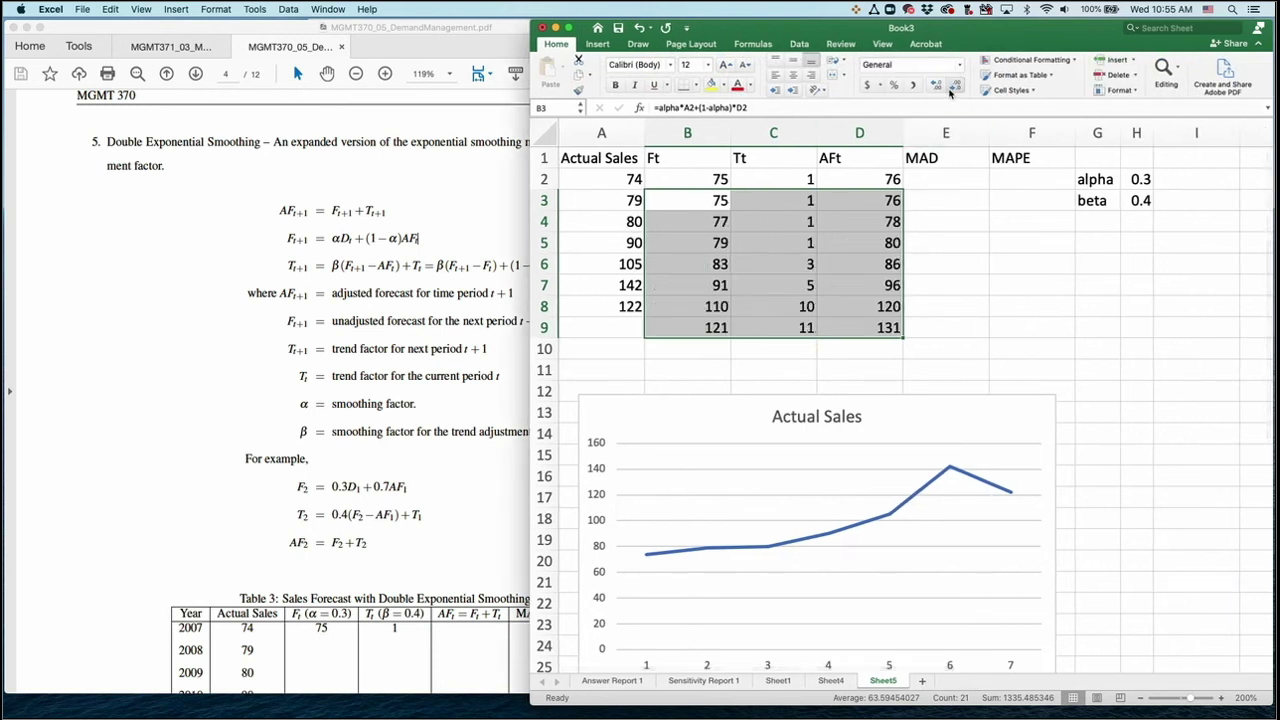
click(937, 87)
click(937, 87)
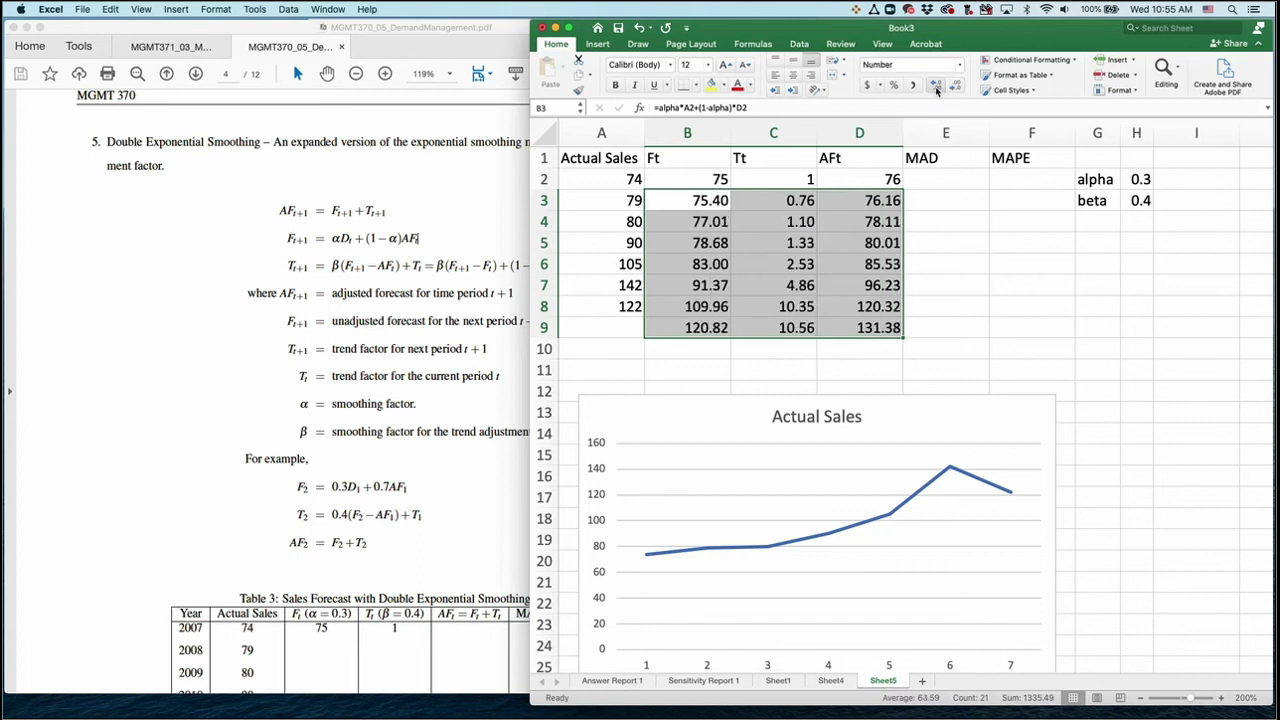
click(974, 308)
Enter the absolute deviation formula =abs(A2-D2) in E2 and fill it down to row 8.
click(955, 179)
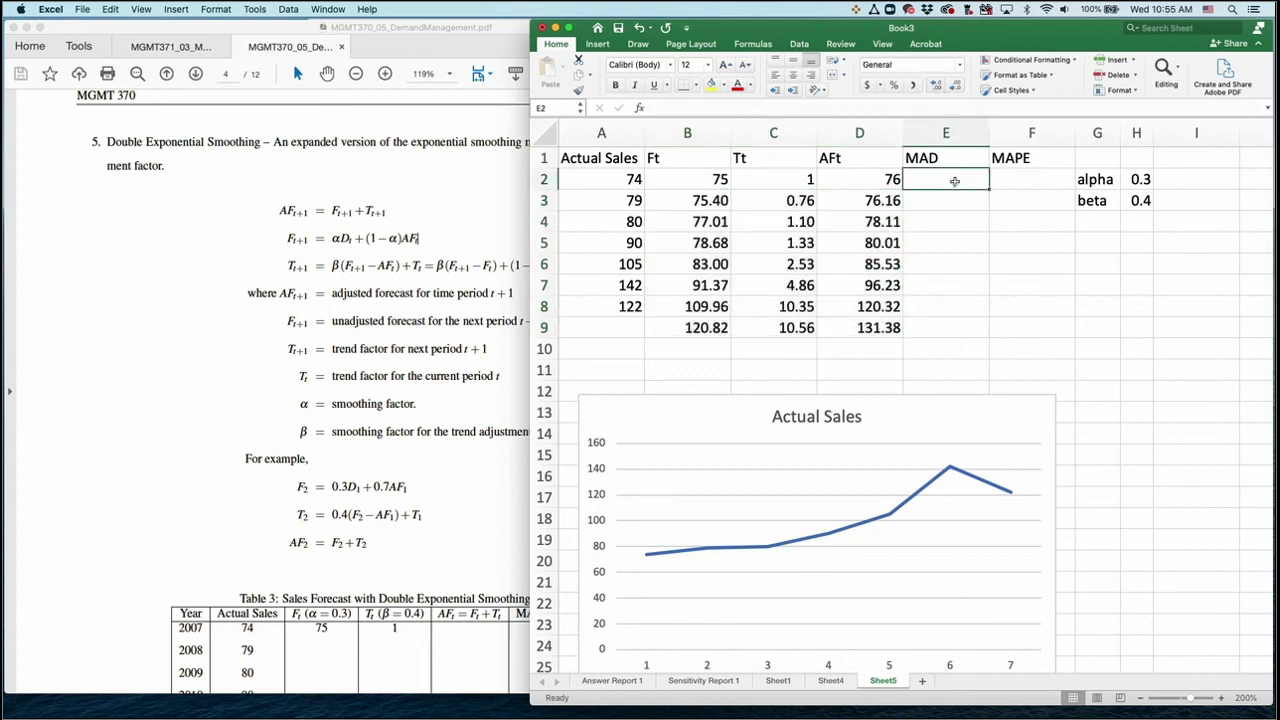
click(866, 328)
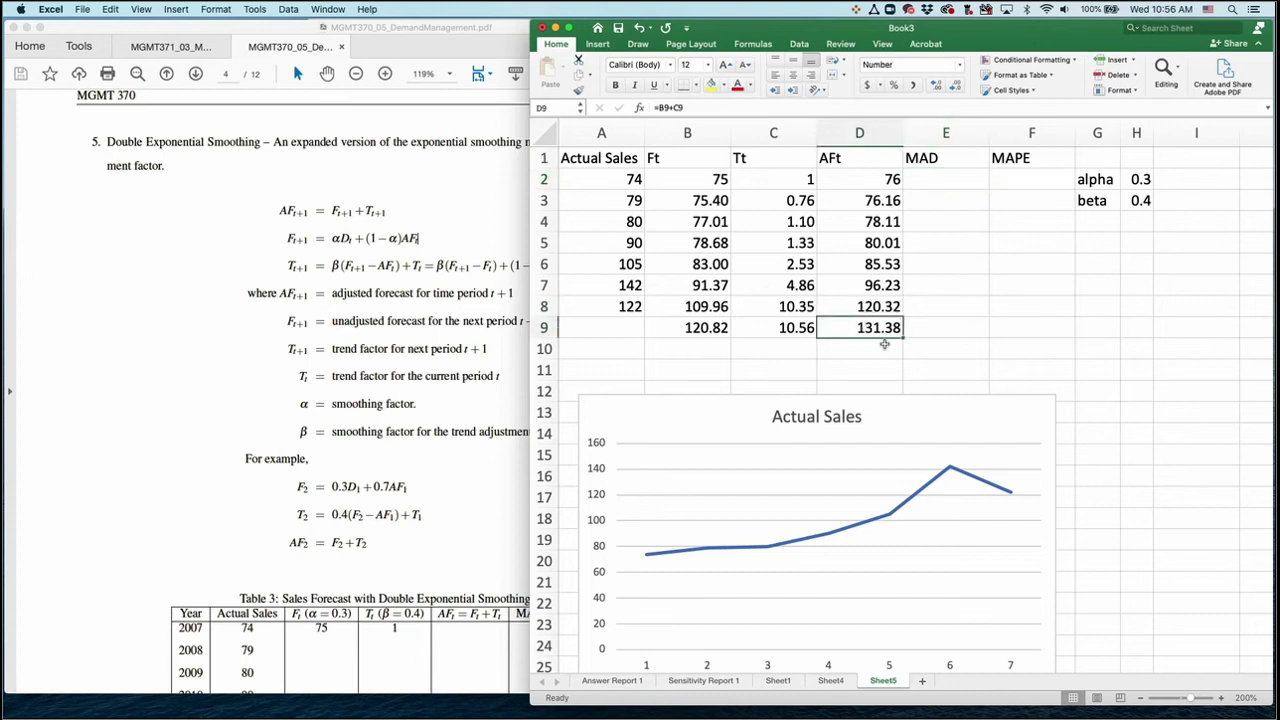
click(949, 177)
text(=)
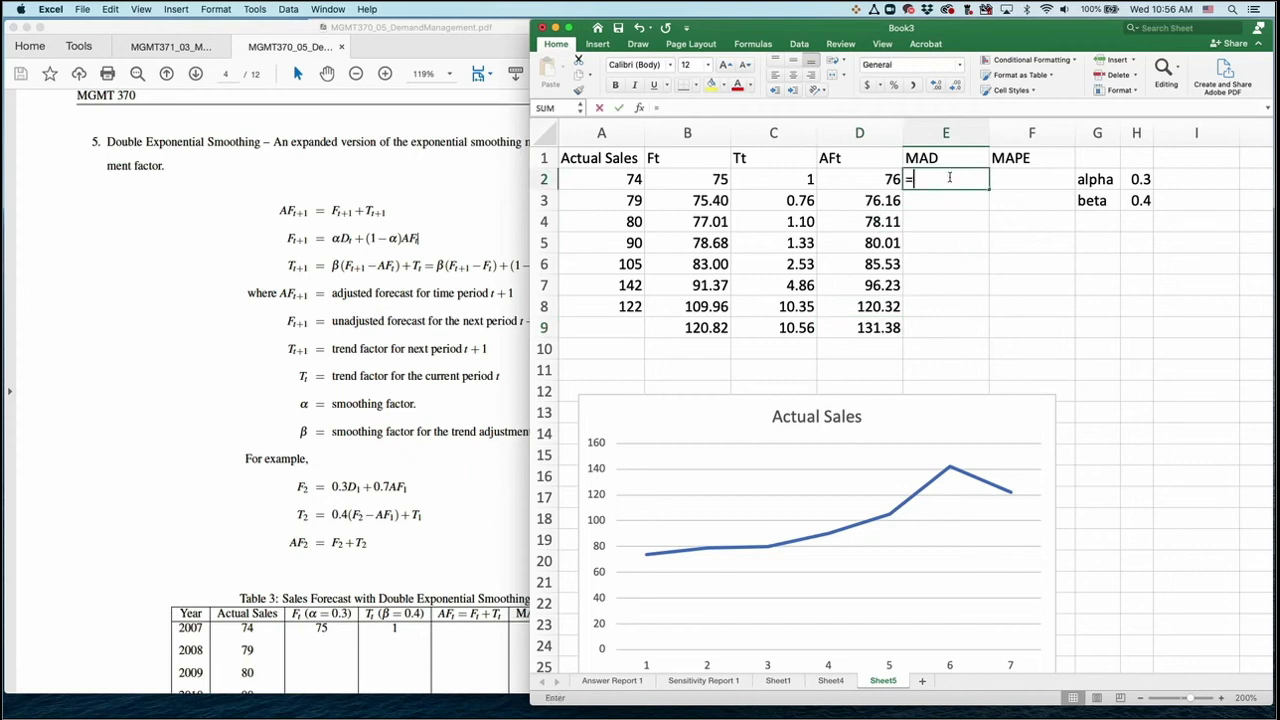
text(abs()
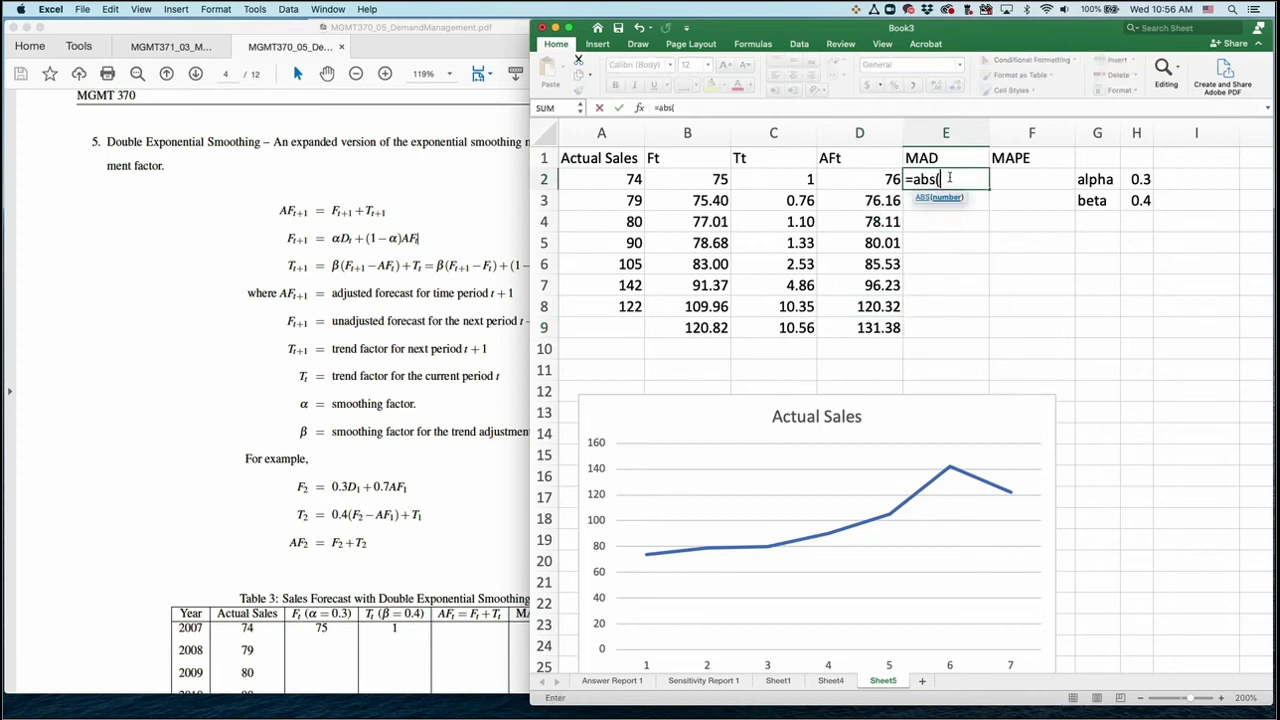
key(Left)
key(Left)
key(Left)
key(Left)
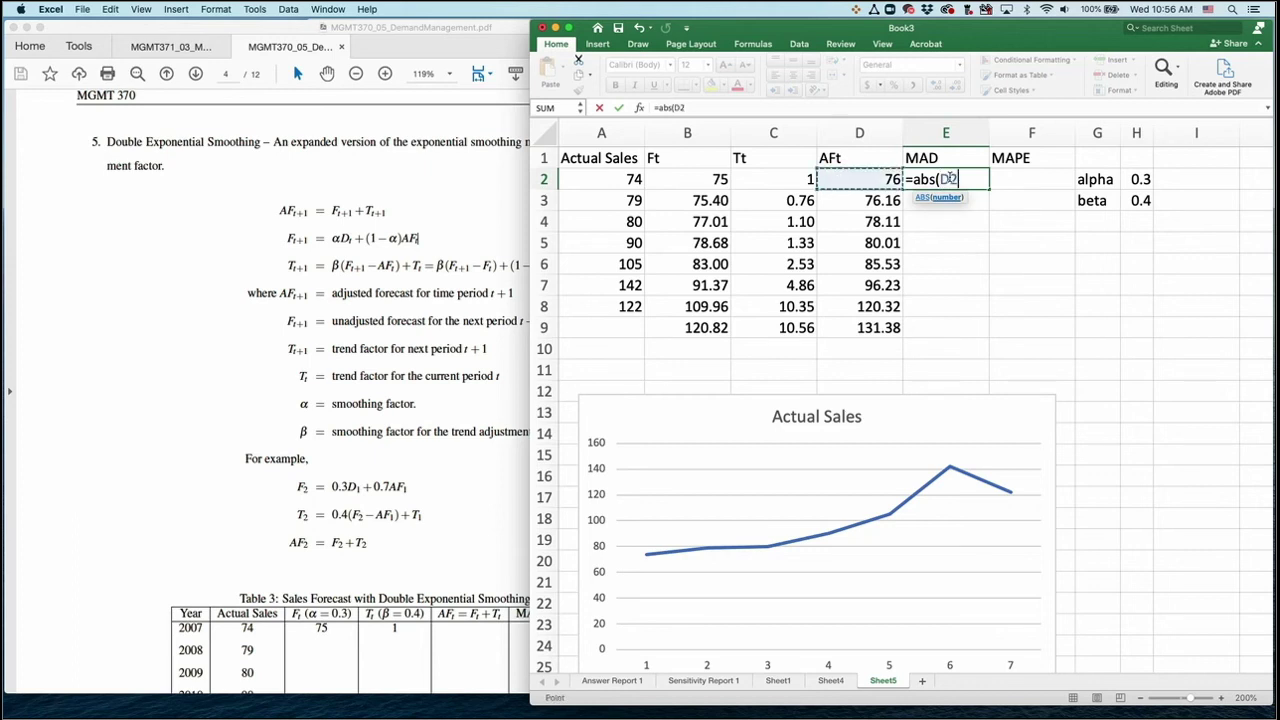
text(-)
key(Left)
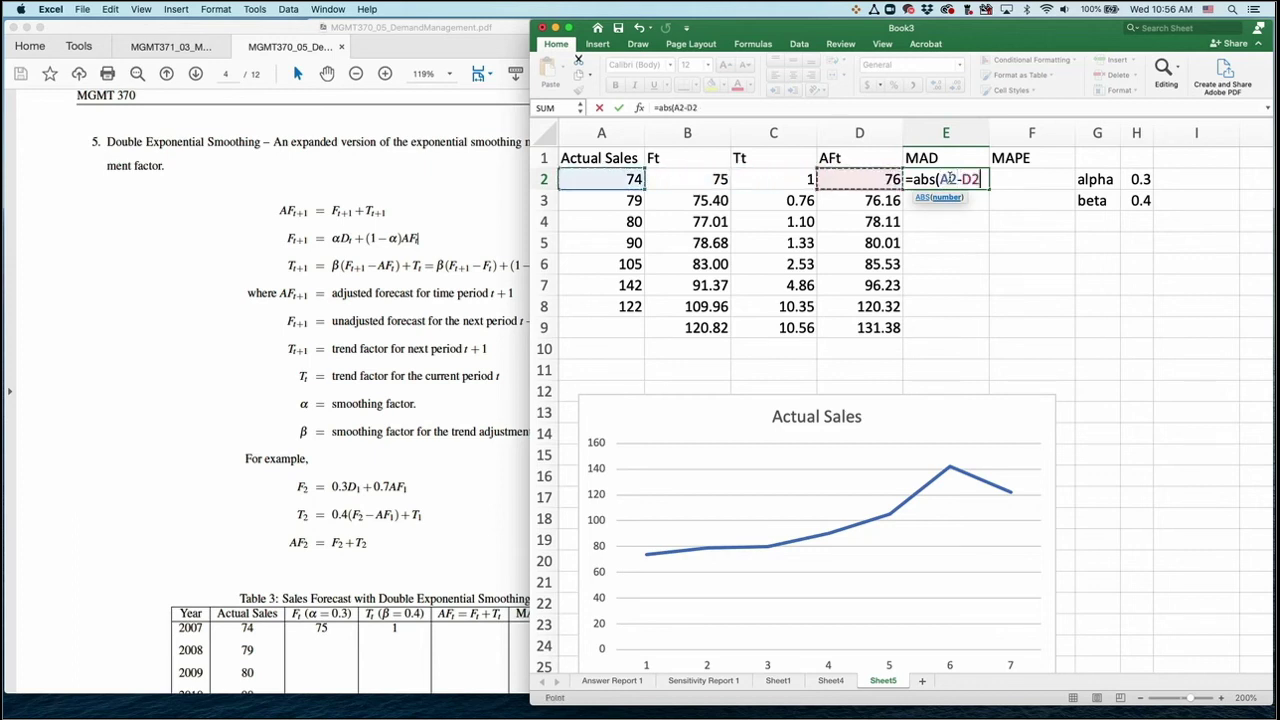
text())
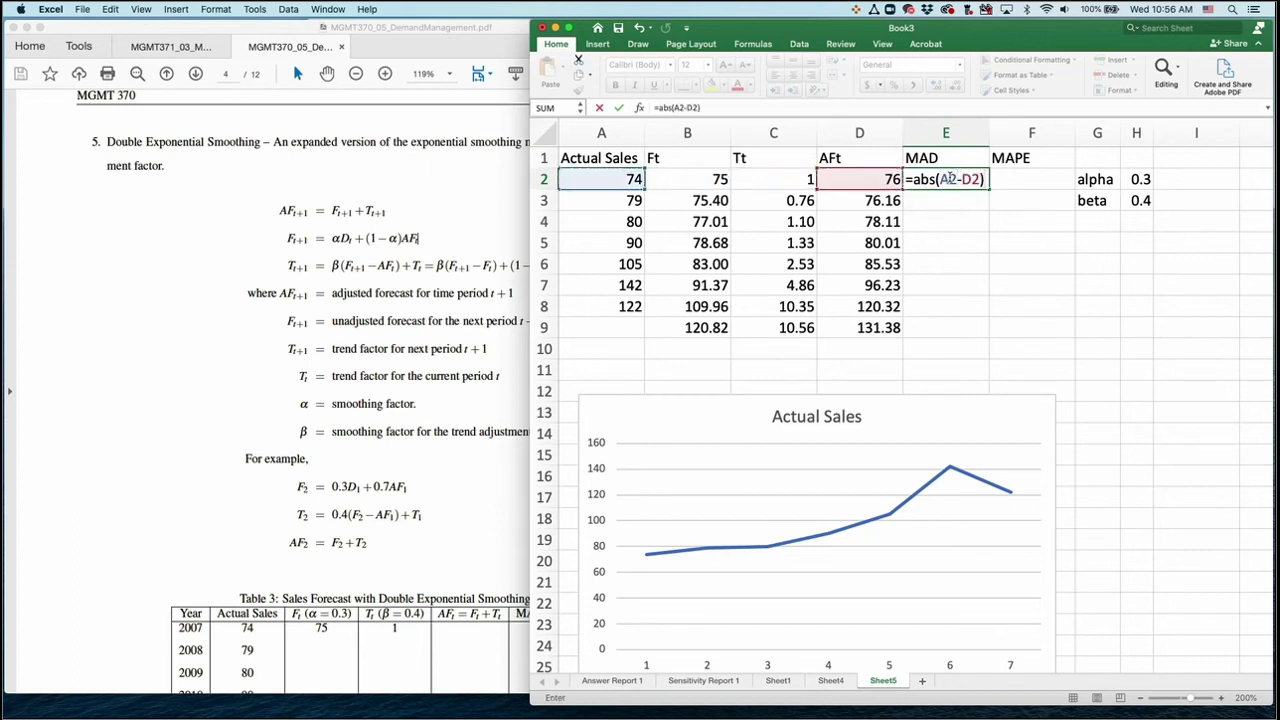
key(Return)
click(968, 180)
drag(990, 189, 986, 318)
Enter the percentage error formula =E2/A2 in F2 and fill it down to row 8.
click(1041, 179)
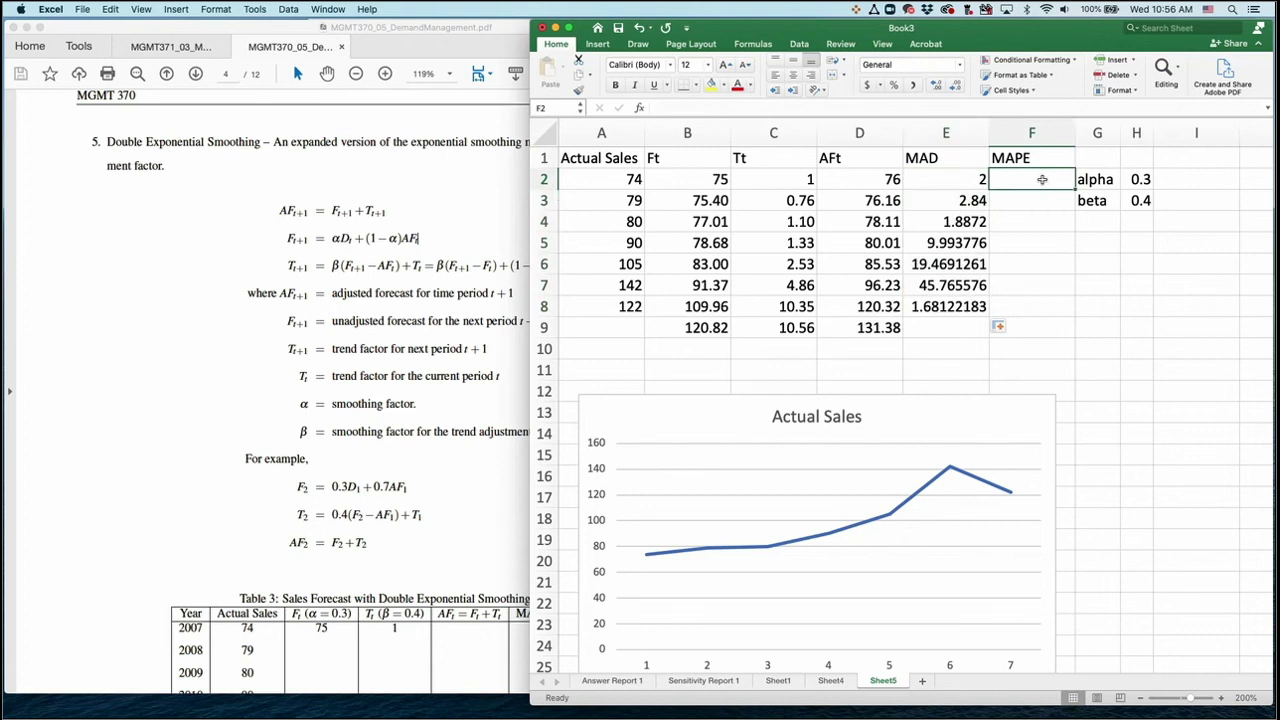
text(=)
key(Left)
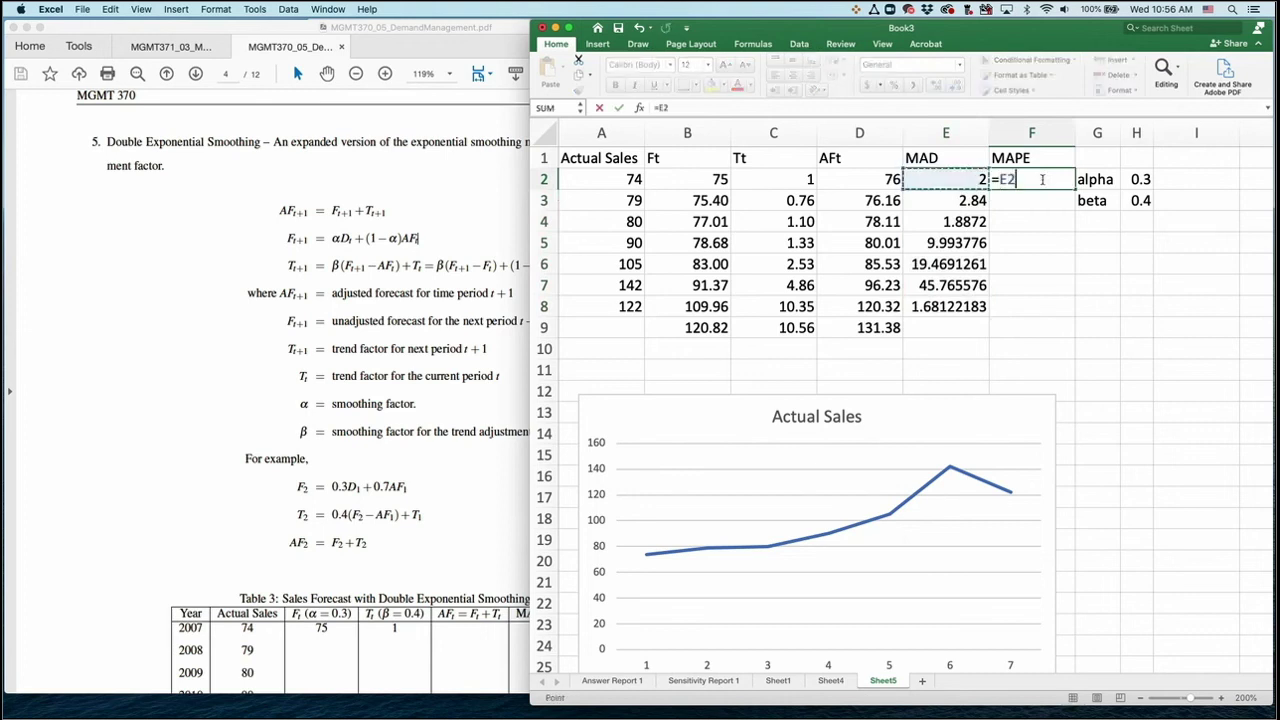
text(/)
key(Left)
key(Left)
key(Left)
key(Left)
key(Left)
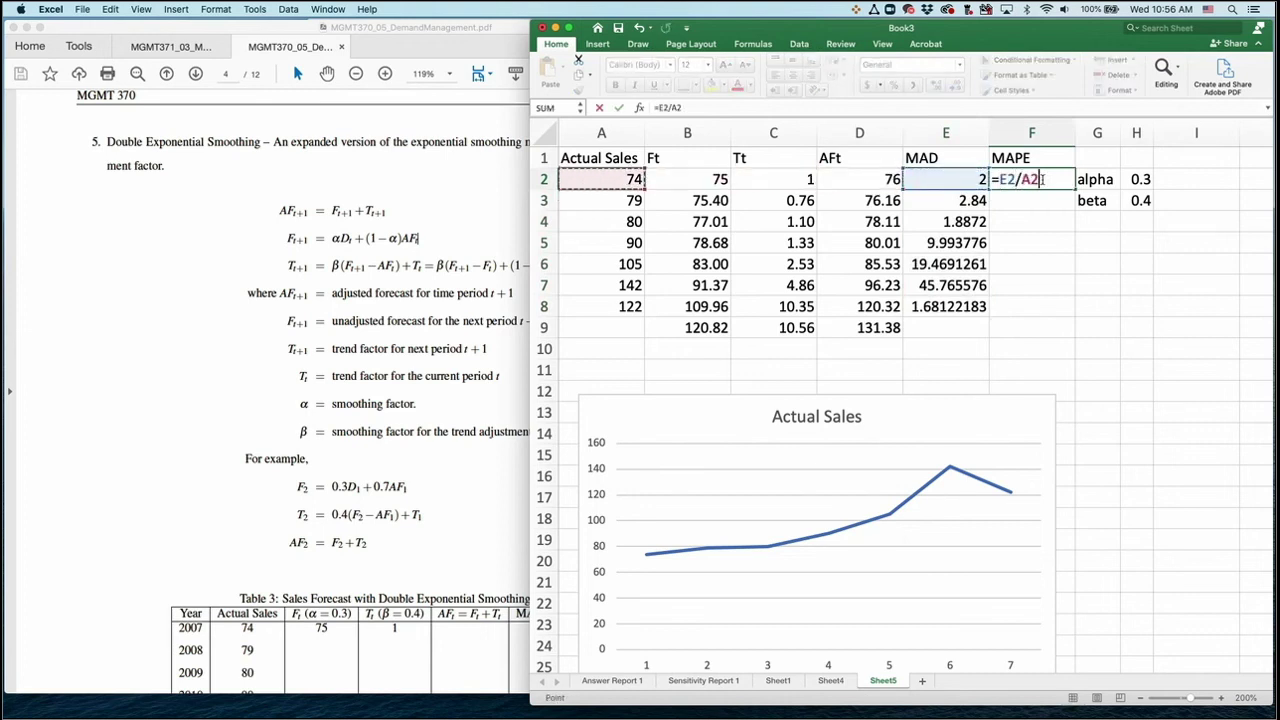
key(Return)
click(1022, 179)
drag(1075, 184, 1074, 312)
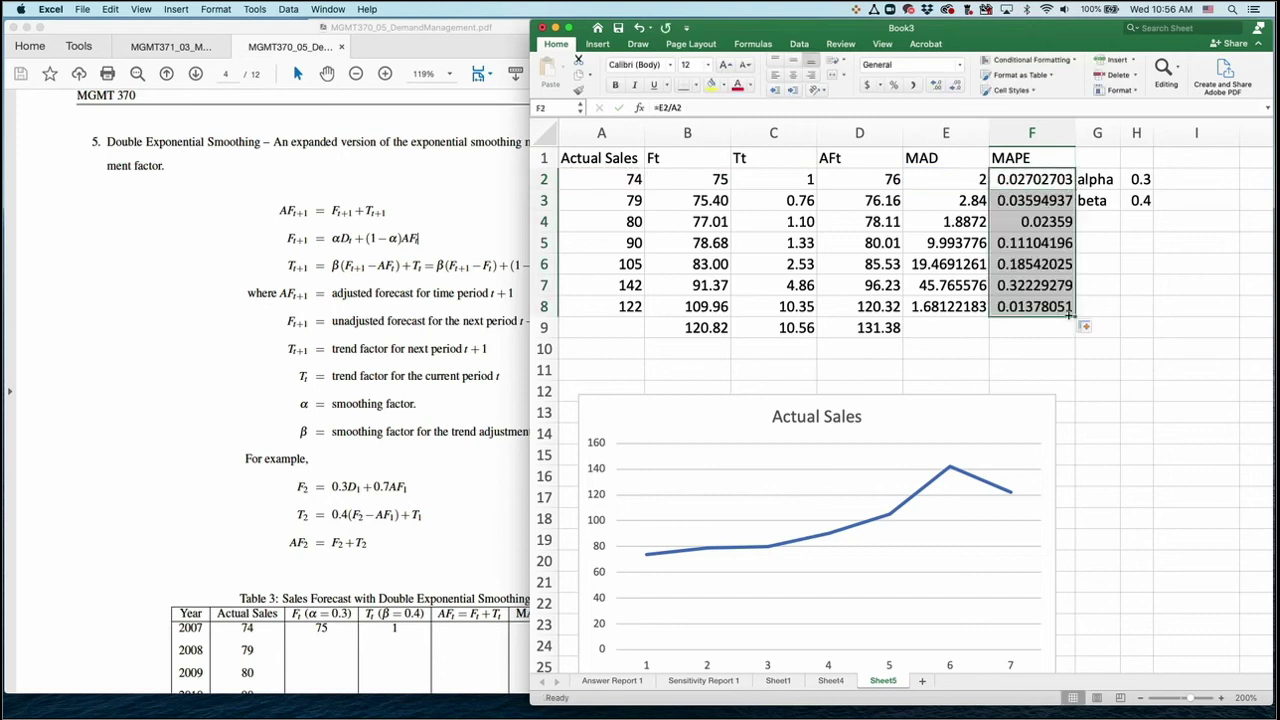
Format F2:F8 as percentages with one decimal place and E2:E8 as numbers with two decimal places.
click(893, 85)
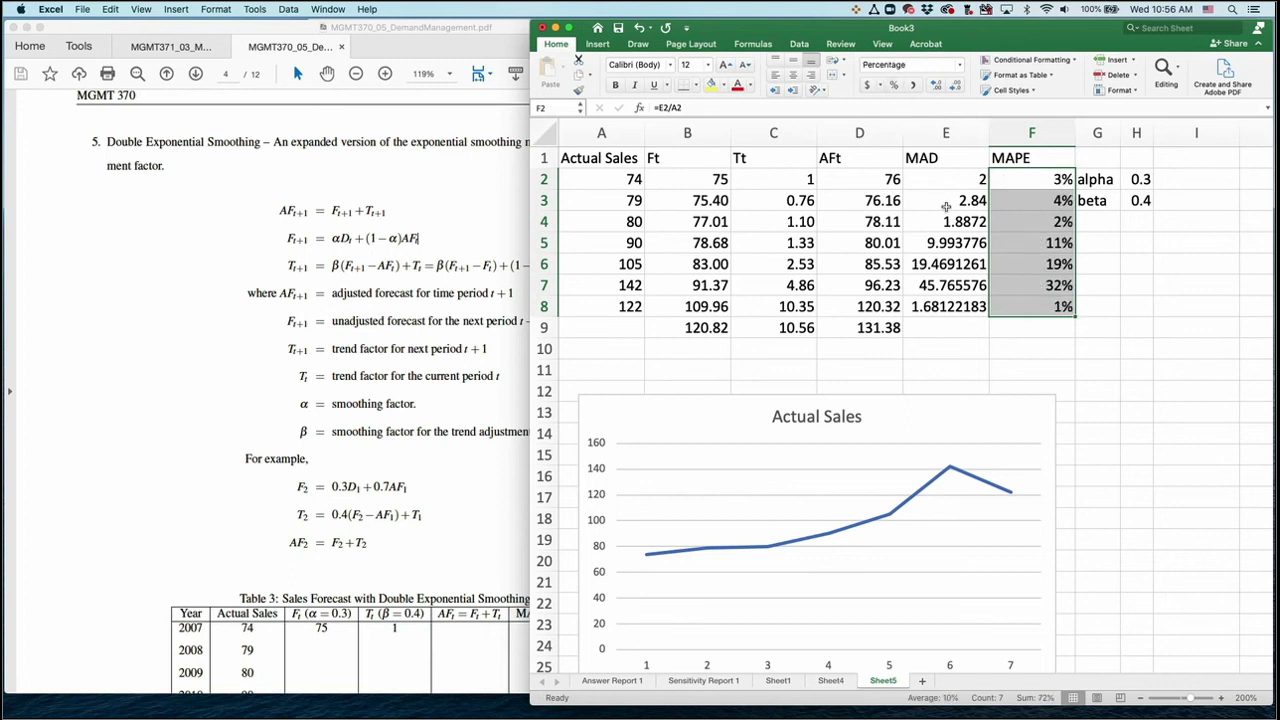
click(937, 86)
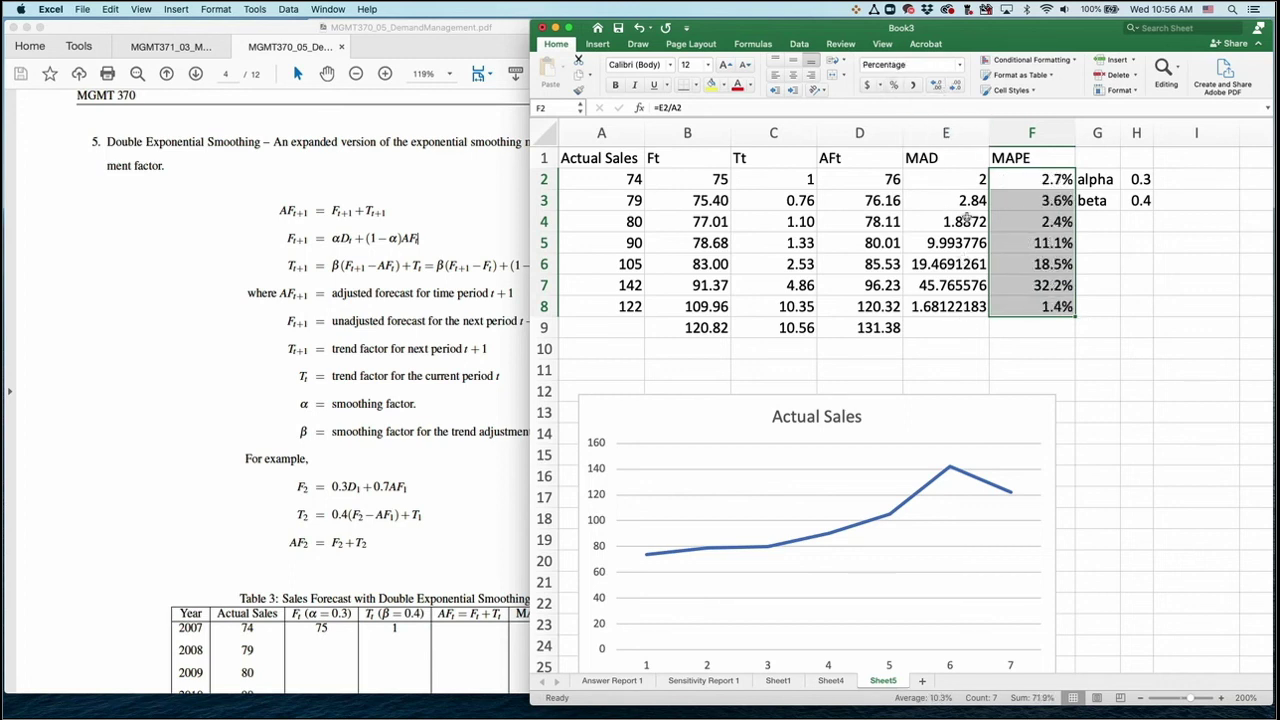
drag(962, 182, 964, 311)
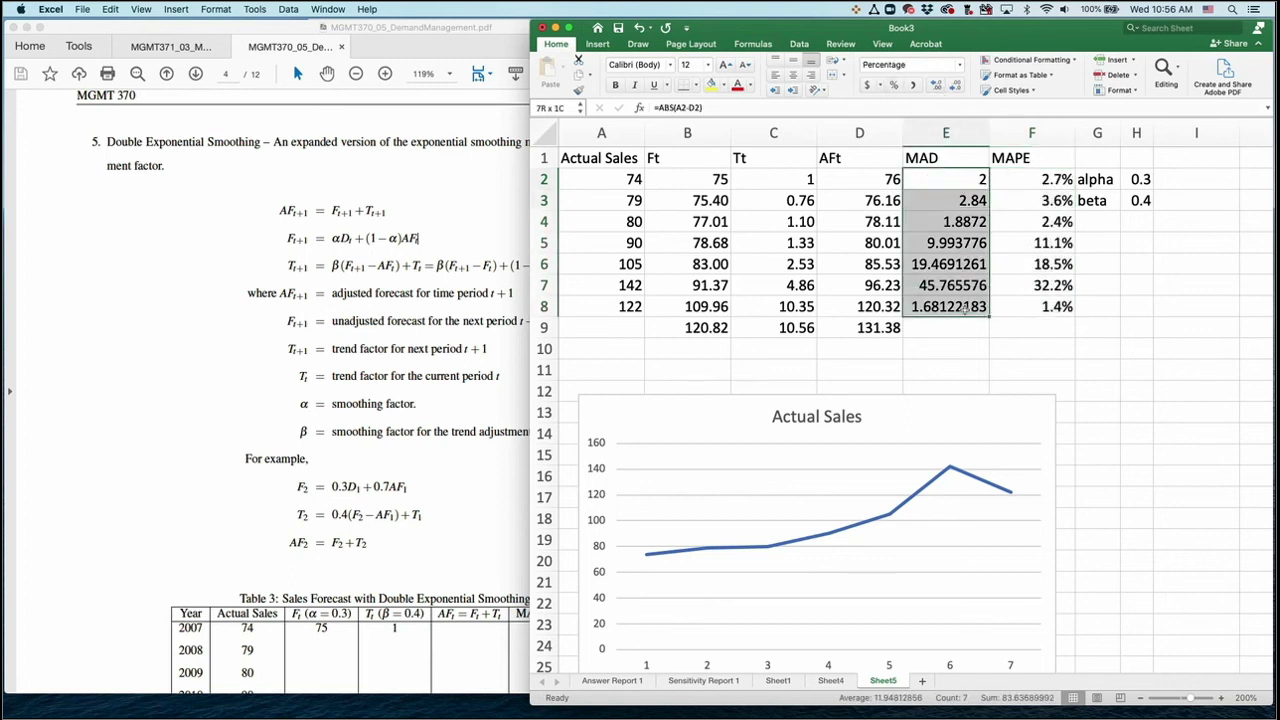
click(937, 86)
click(955, 86)
click(955, 86)
click(955, 86)
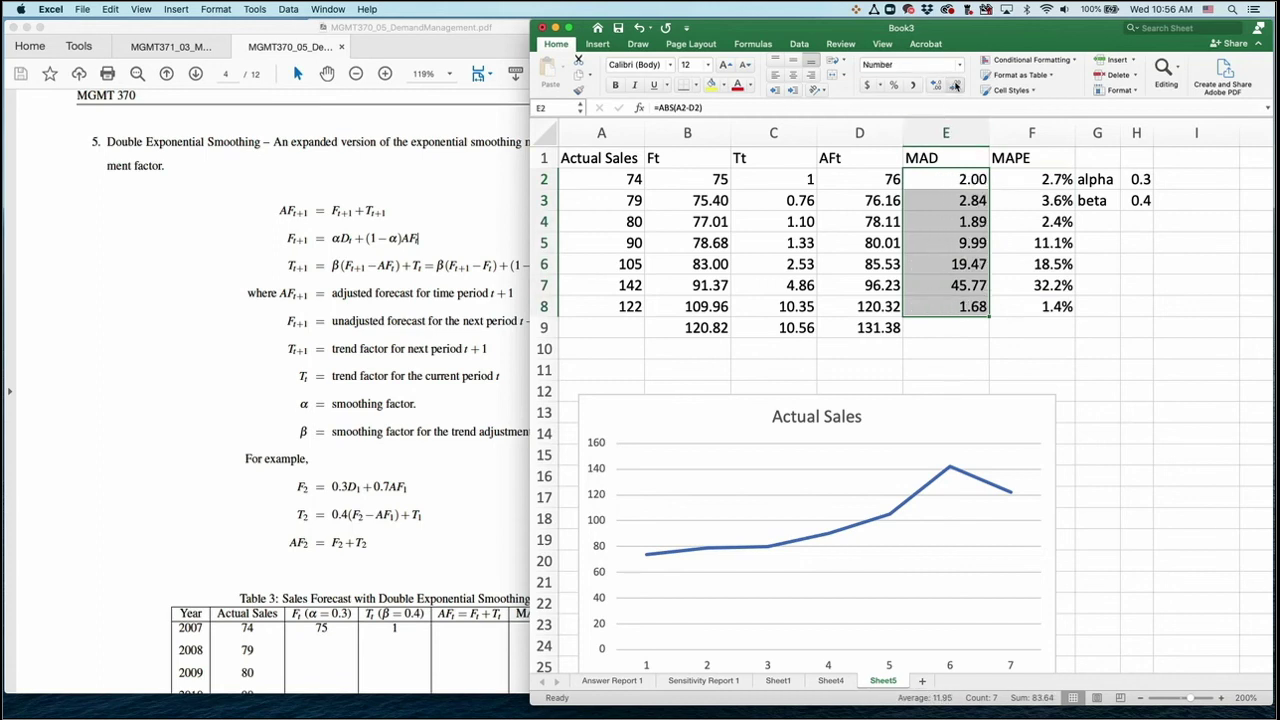
Average the MAD column in E10 with the formula =average(E2:E8).
click(966, 341)
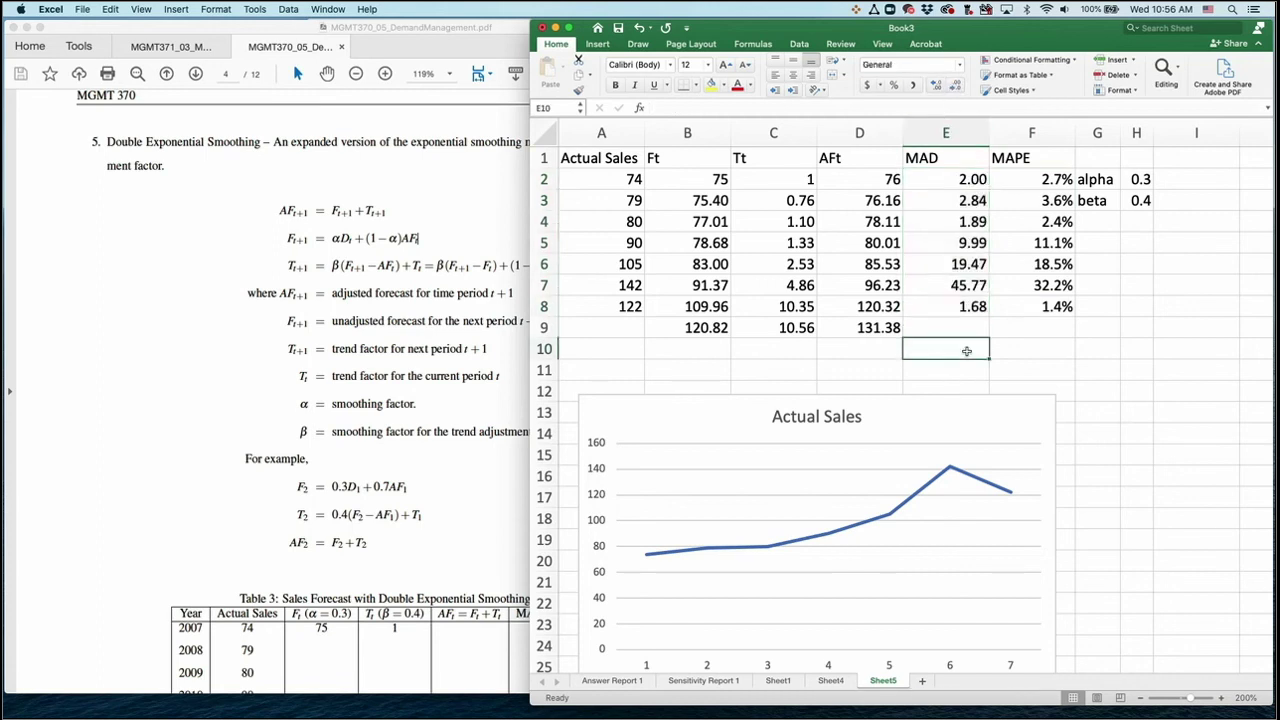
text(=avera)
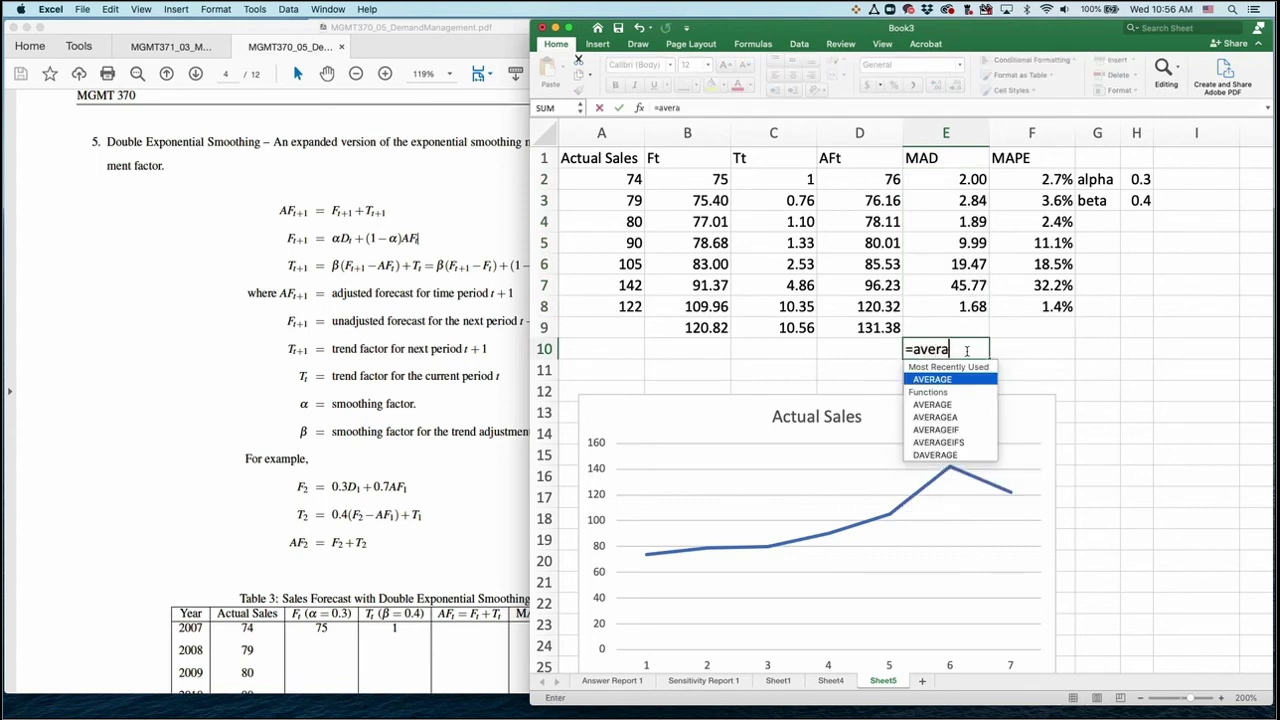
text(ge()
drag(950, 306, 950, 179)
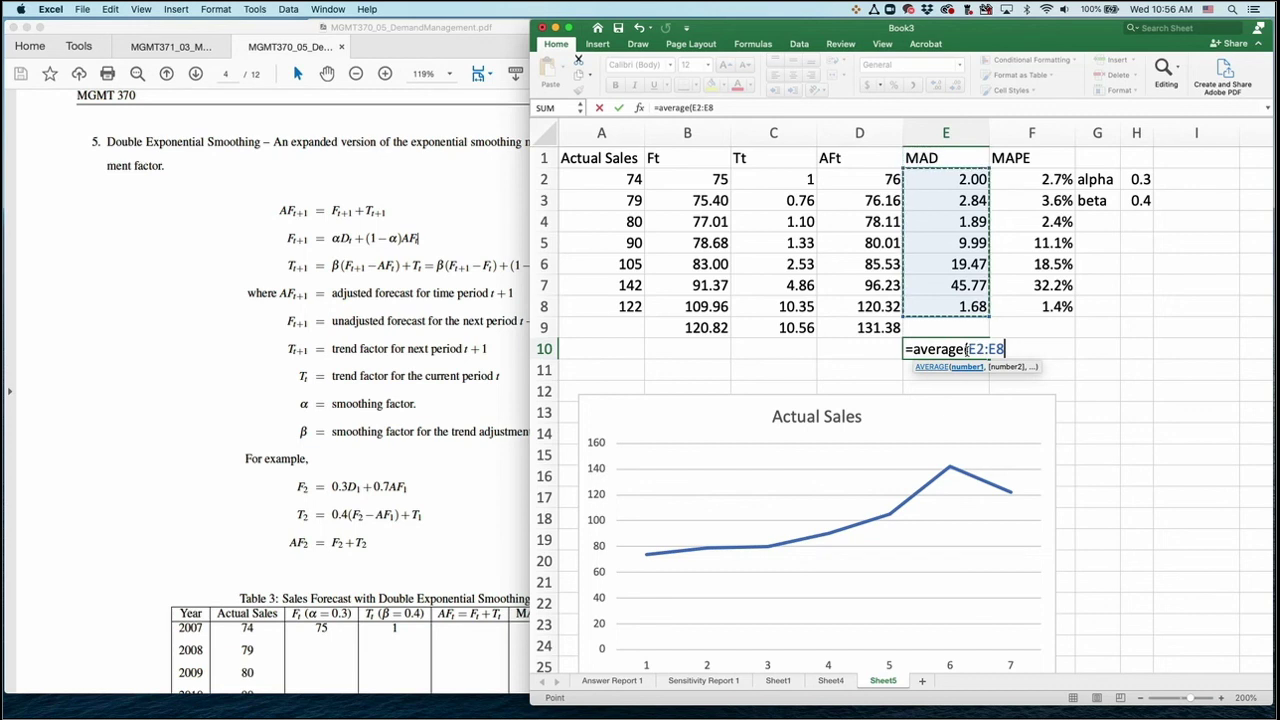
key(Return)
Copy the average formula from E10 to F10 and format F10 as a percentage with one decimal place.
click(972, 349)
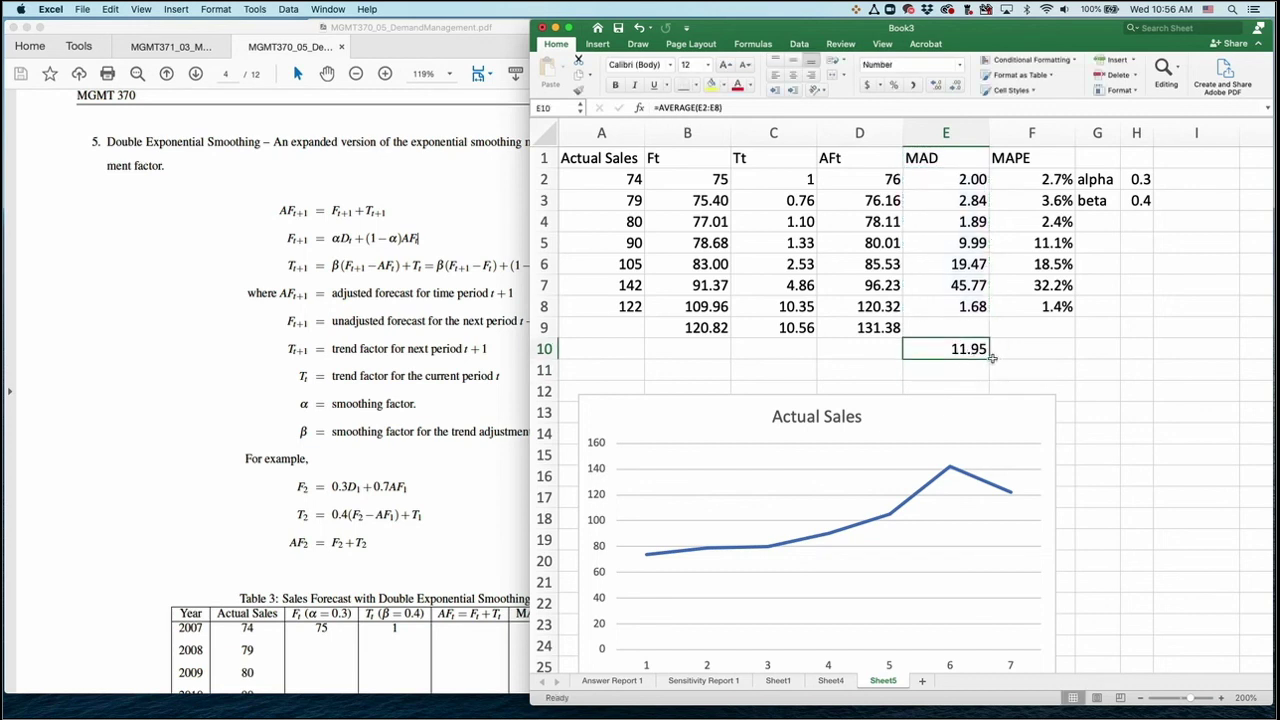
drag(989, 357, 1057, 357)
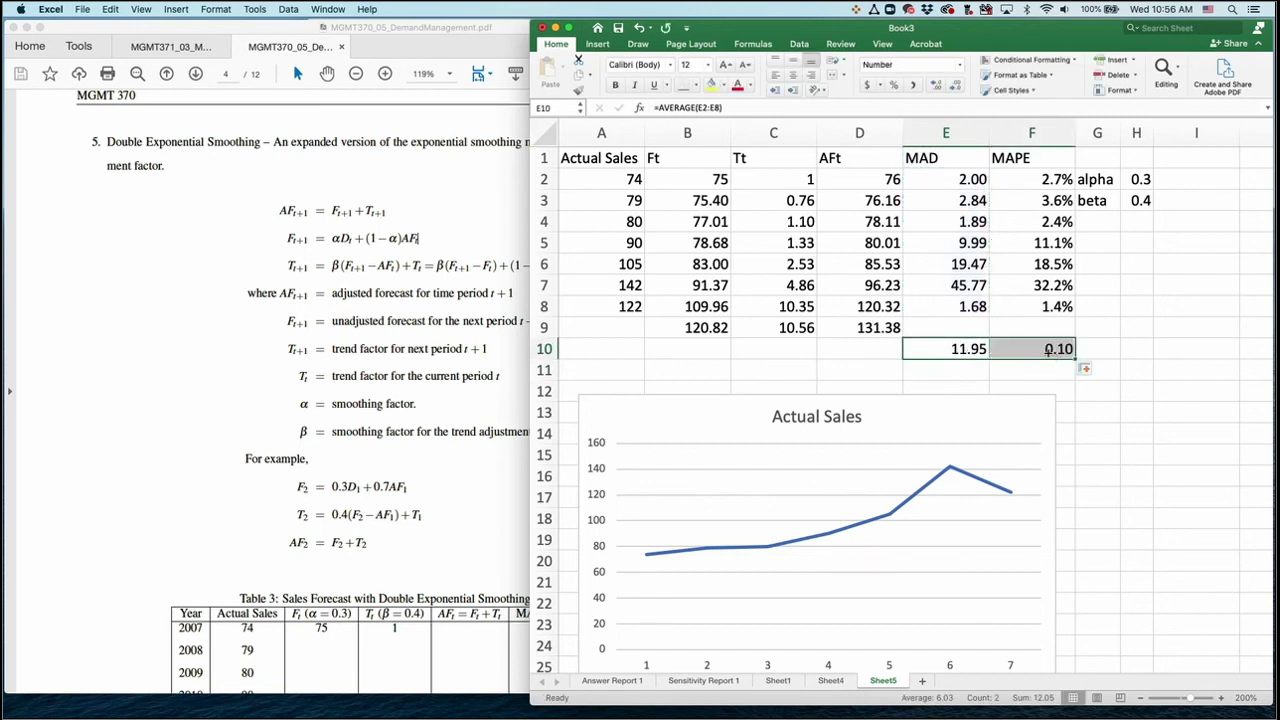
click(1048, 349)
key(super+shift+5)
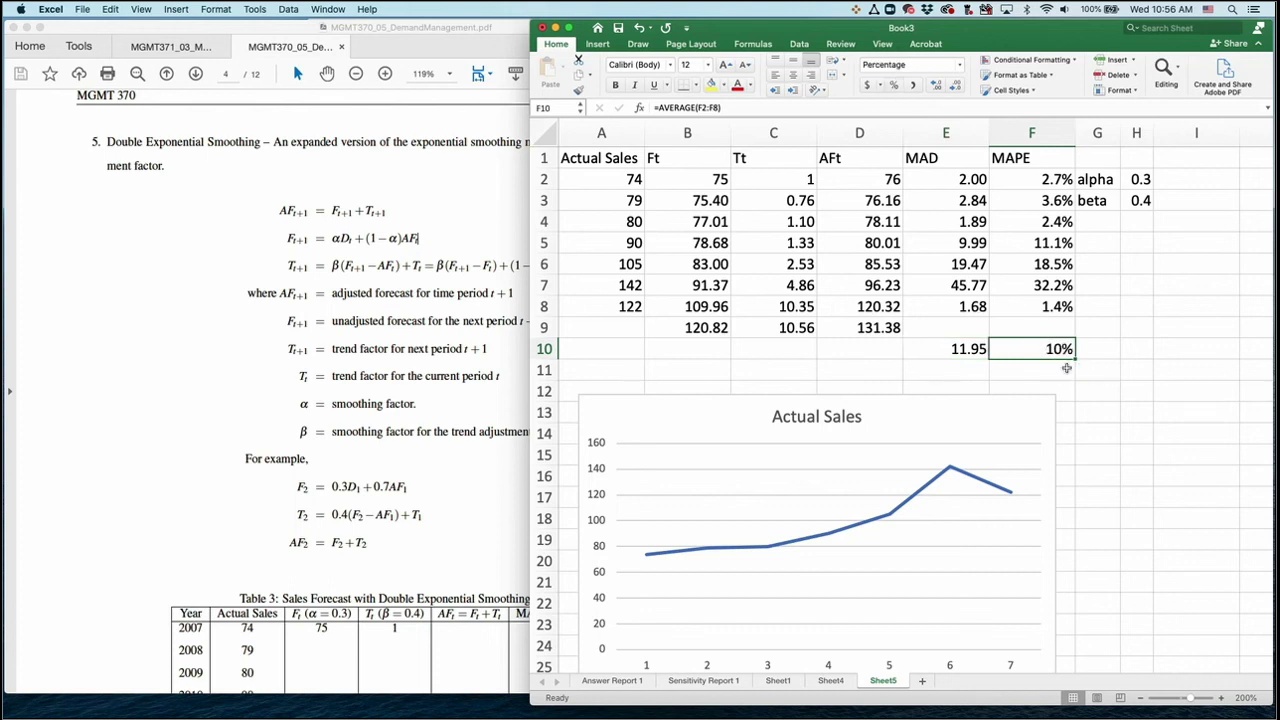
click(936, 85)
click(1096, 366)
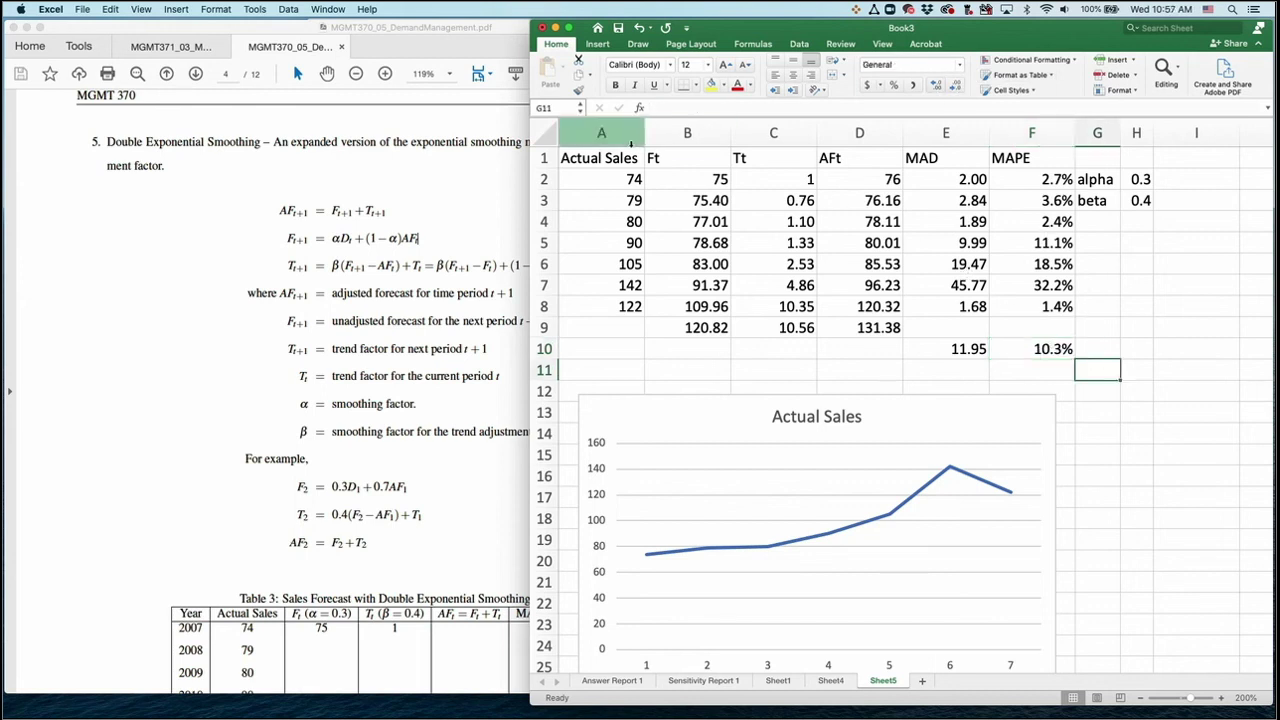
Insert a 2-D line chart of A1:A8 and D1:D8 and place it below the table, over the existing sales chart.
drag(612, 160, 609, 306)
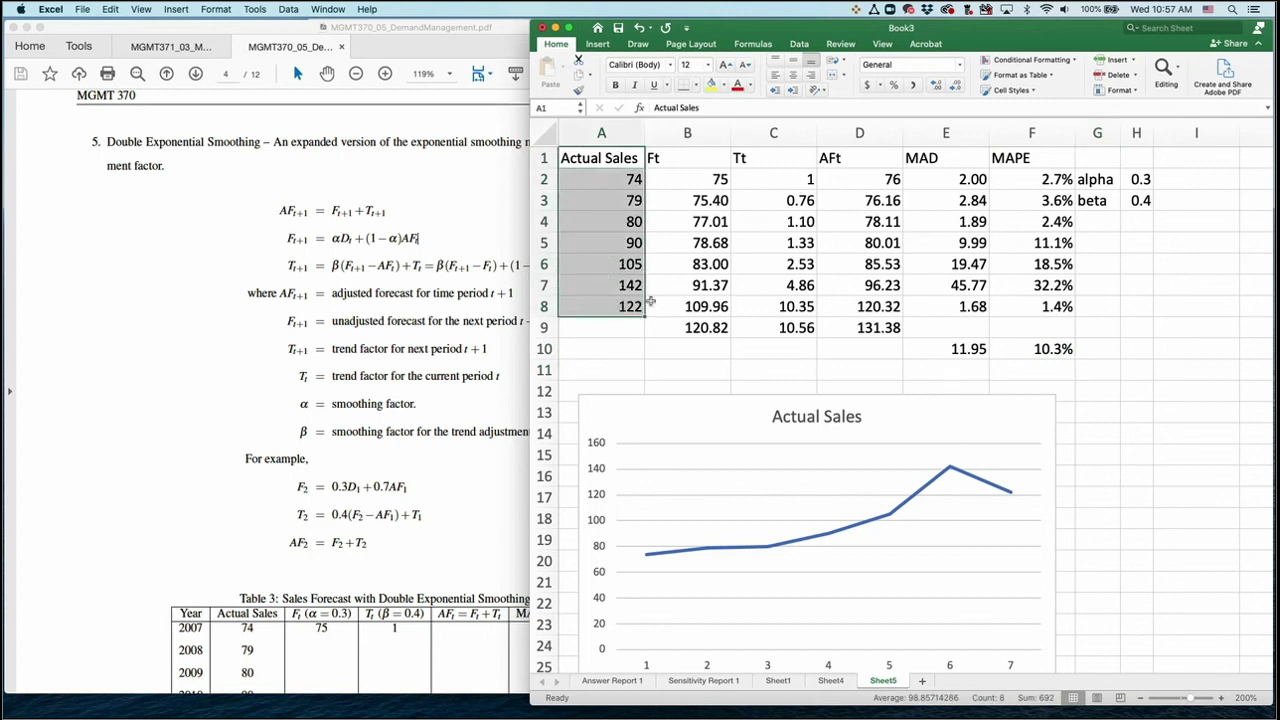
drag(862, 158, 873, 310)
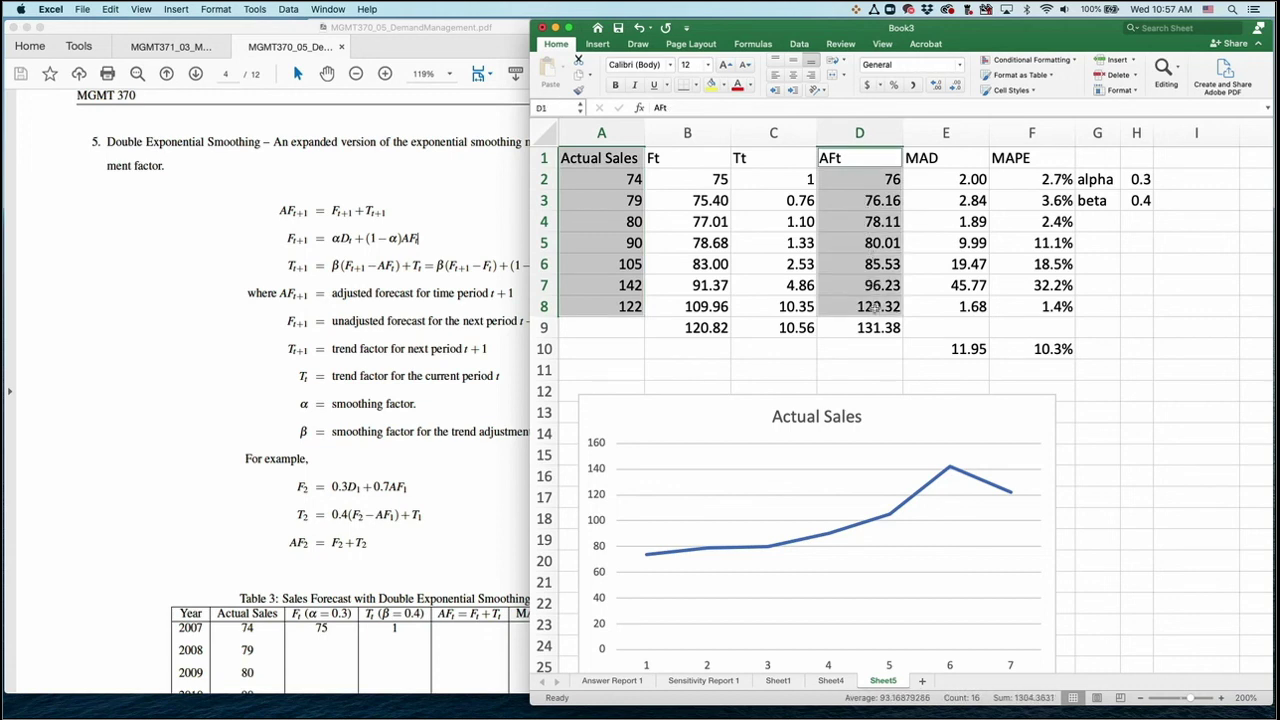
click(600, 45)
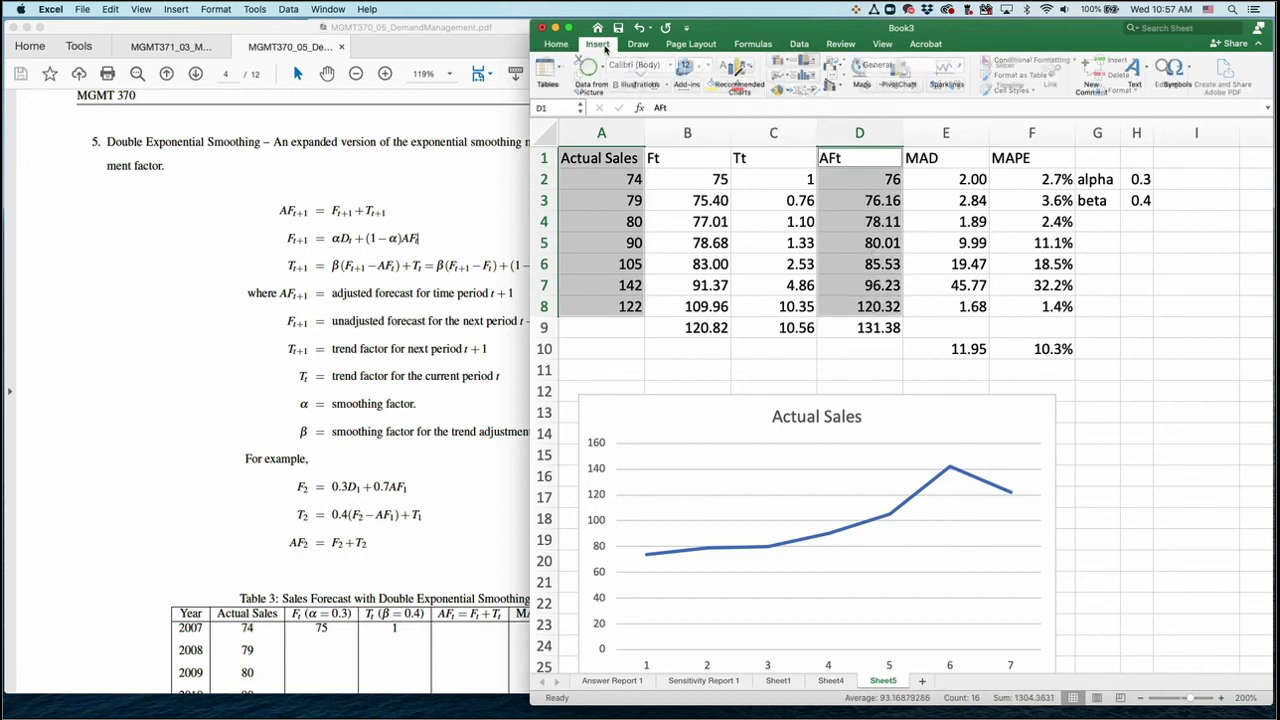
click(781, 76)
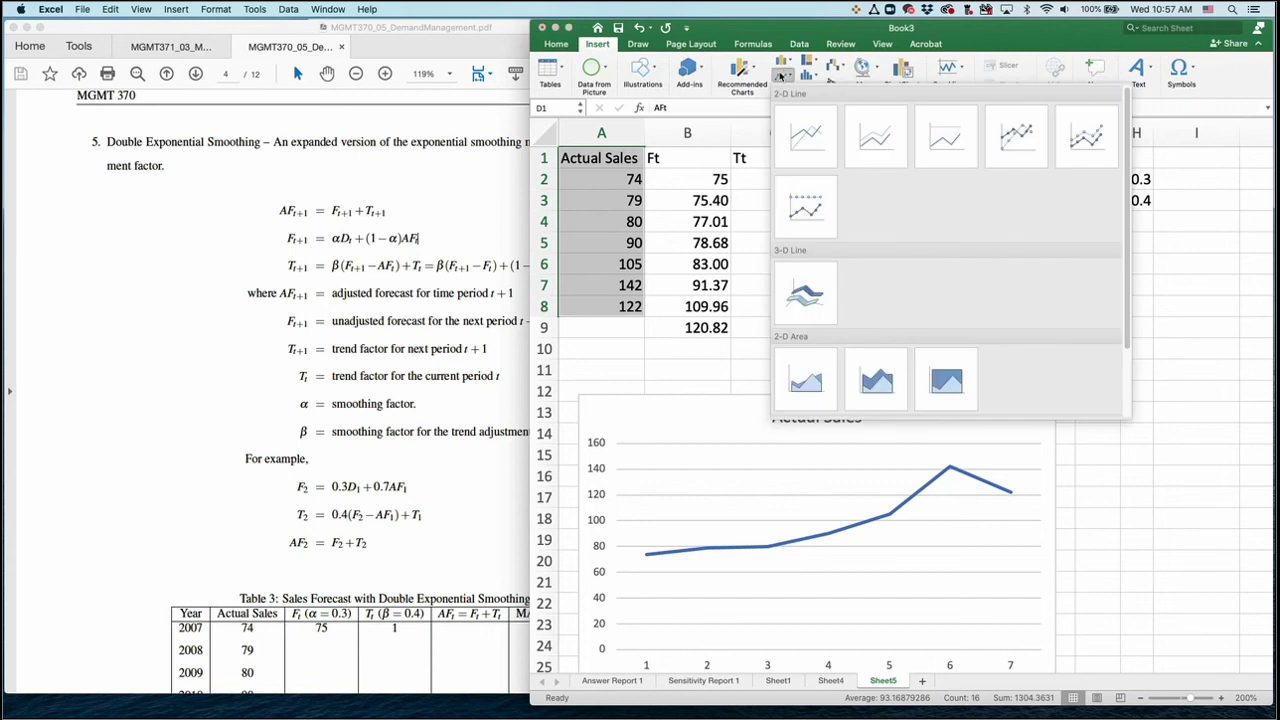
click(812, 134)
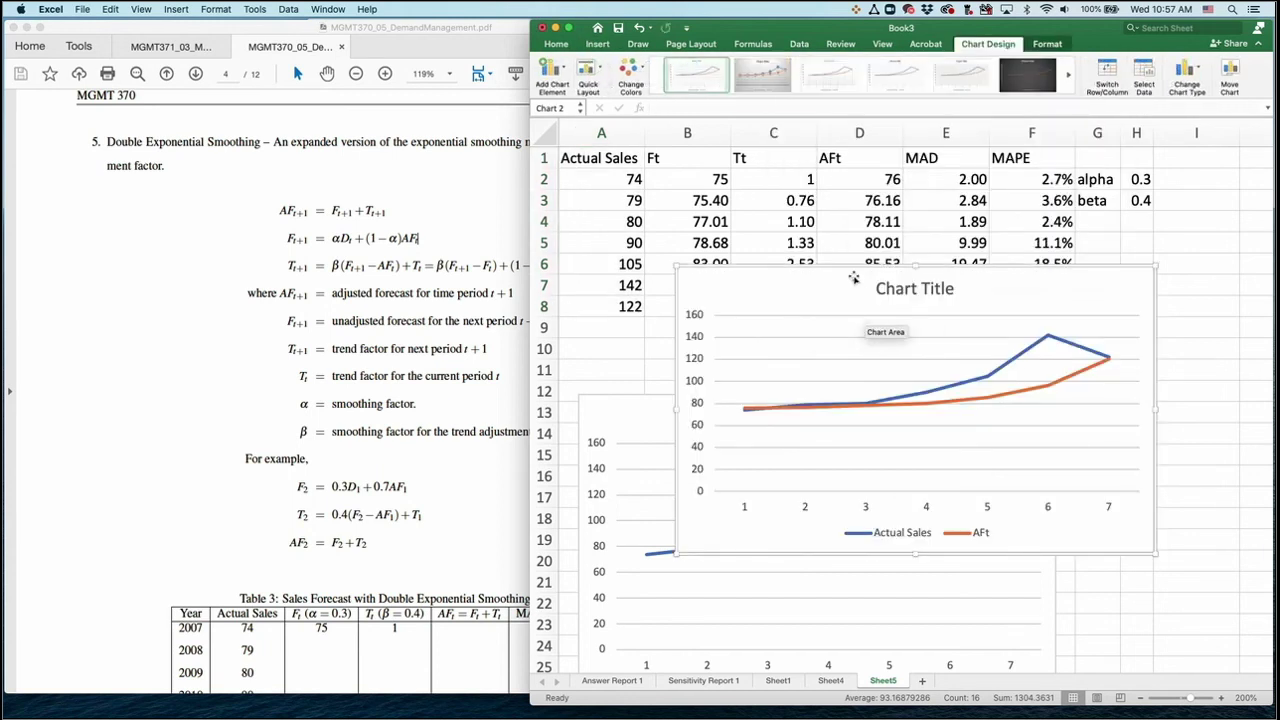
drag(851, 280, 733, 392)
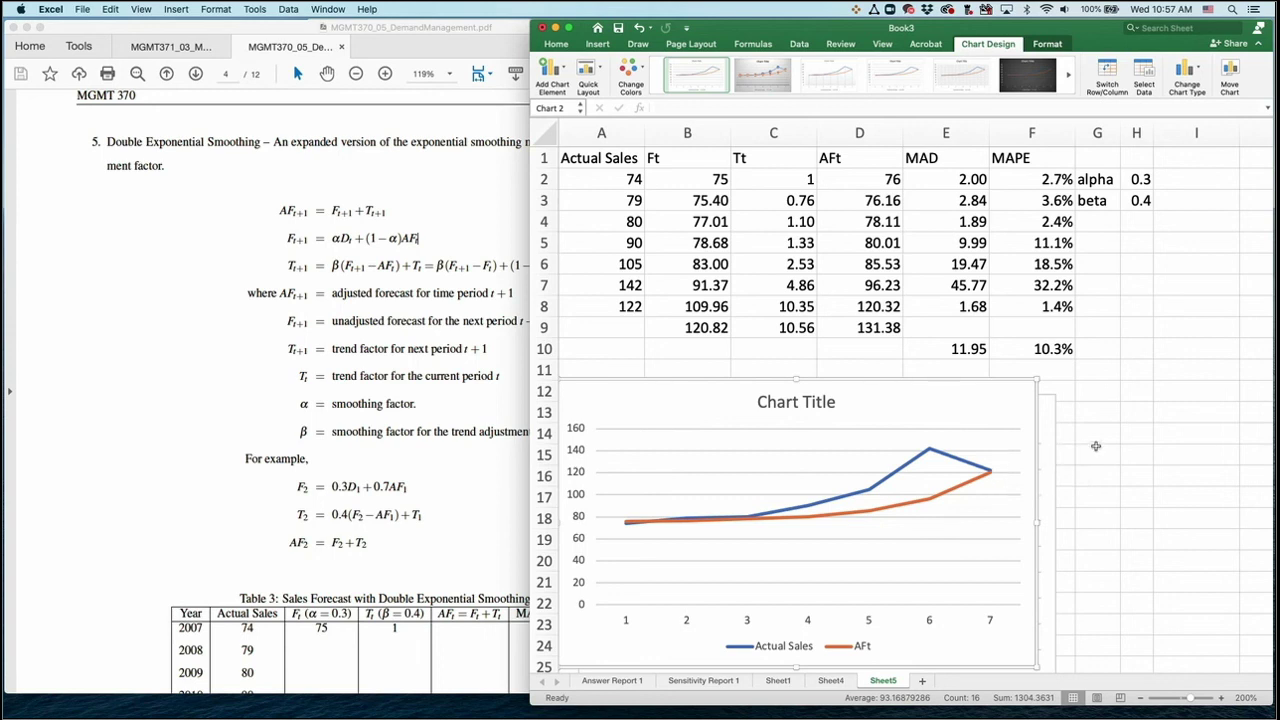
click(1110, 392)
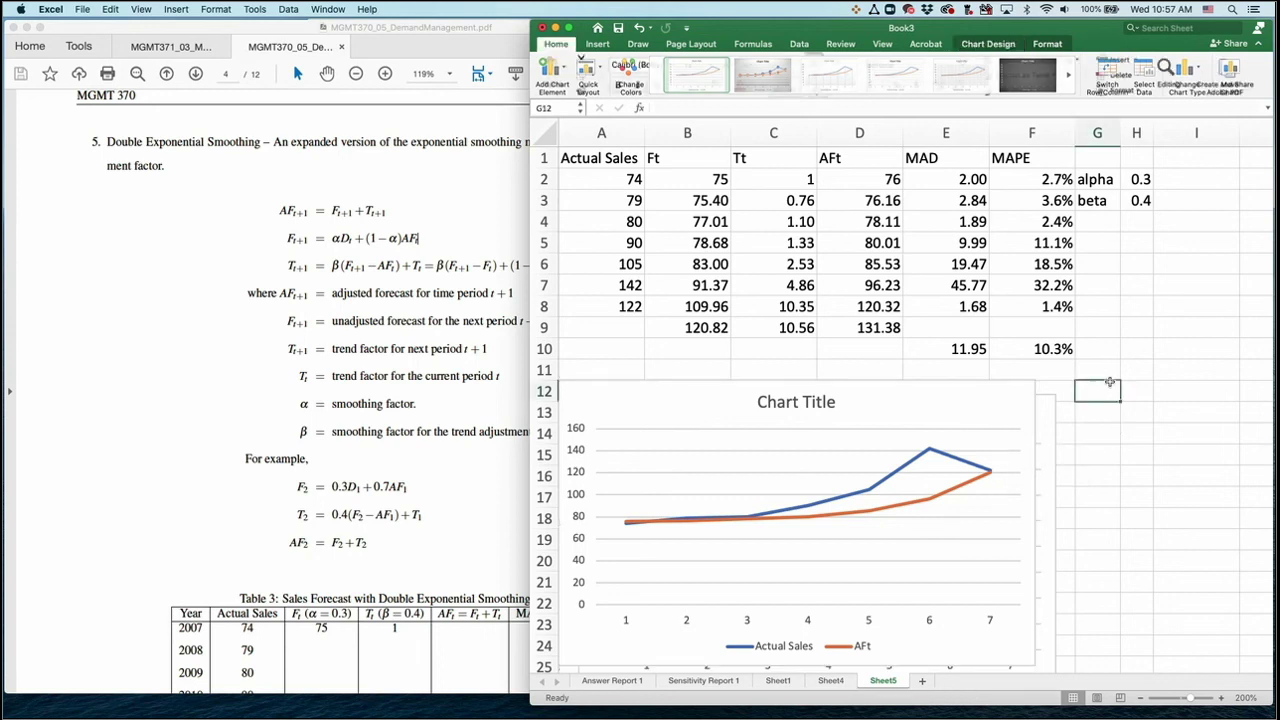